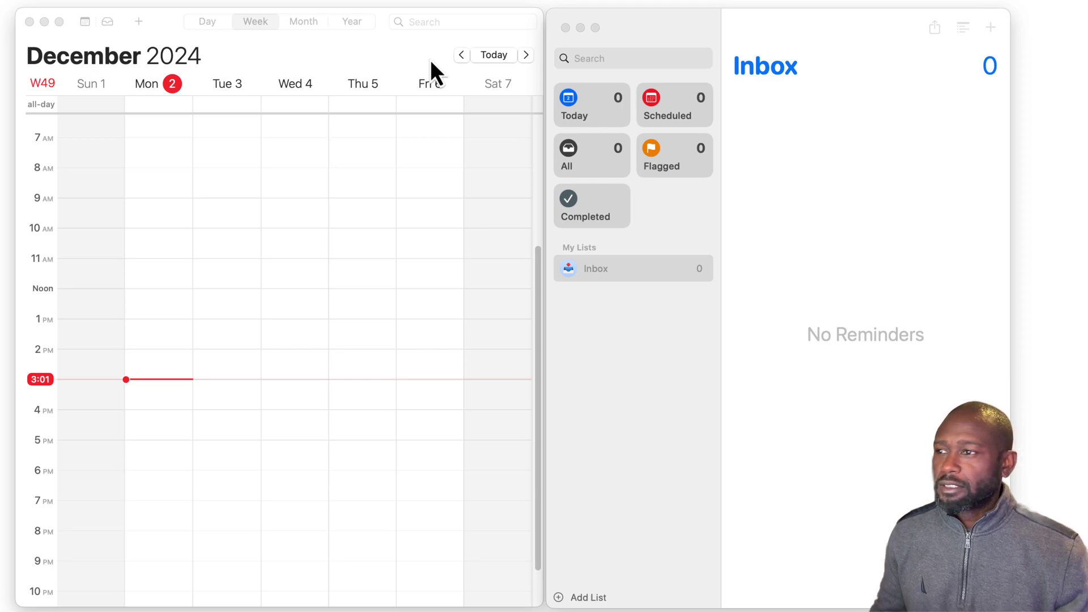
Create a new reminder titled "asdfasdfas" in the calendar for 12/02/2024 at 4:00 PM
click(238, 36)
click(140, 23)
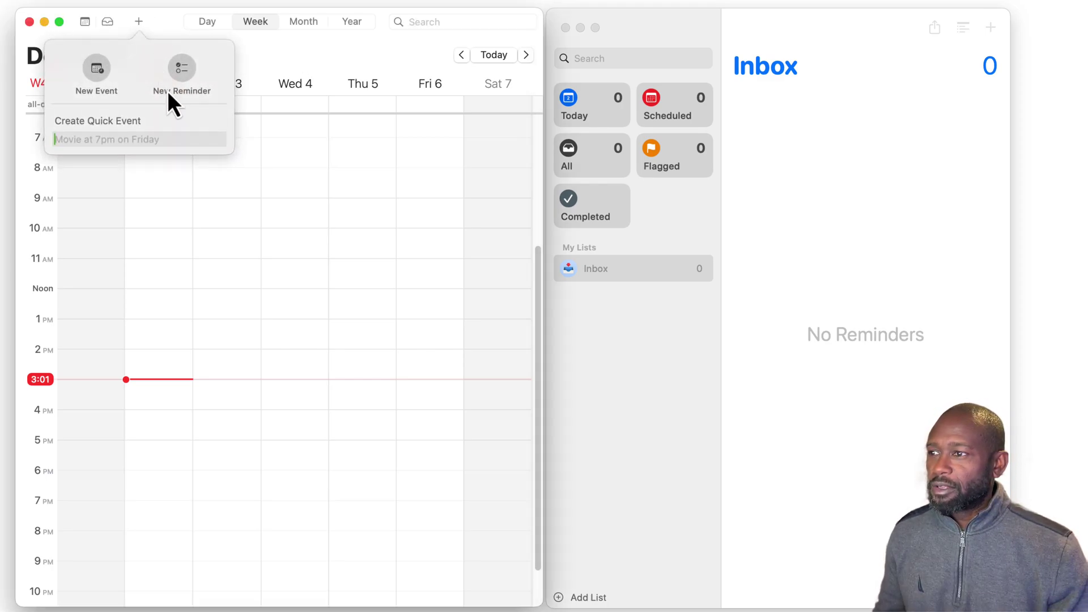
click(181, 74)
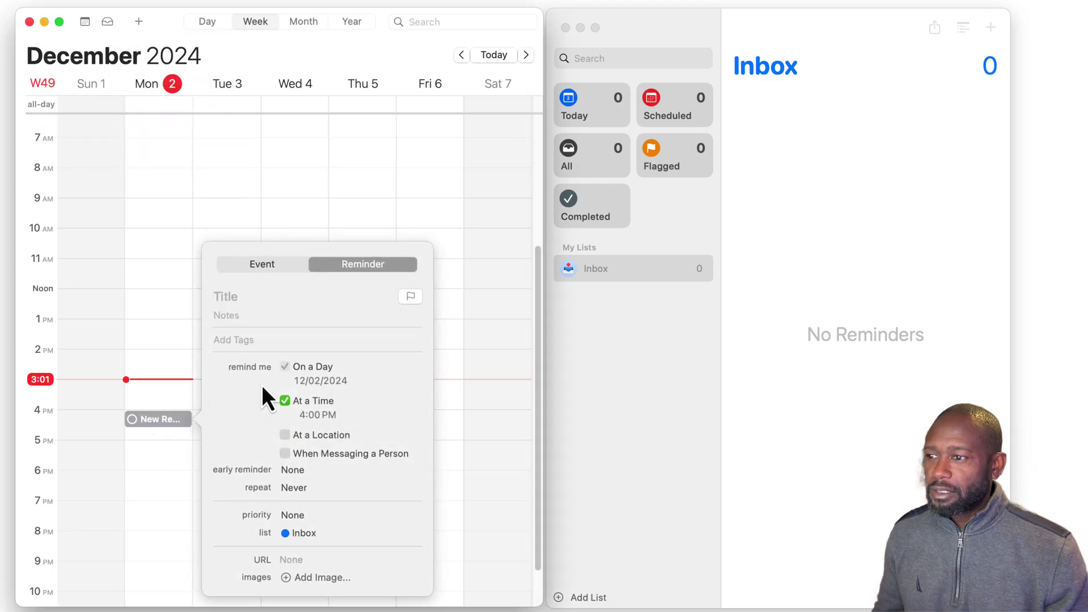
text(asdfasdfas)
click(282, 215)
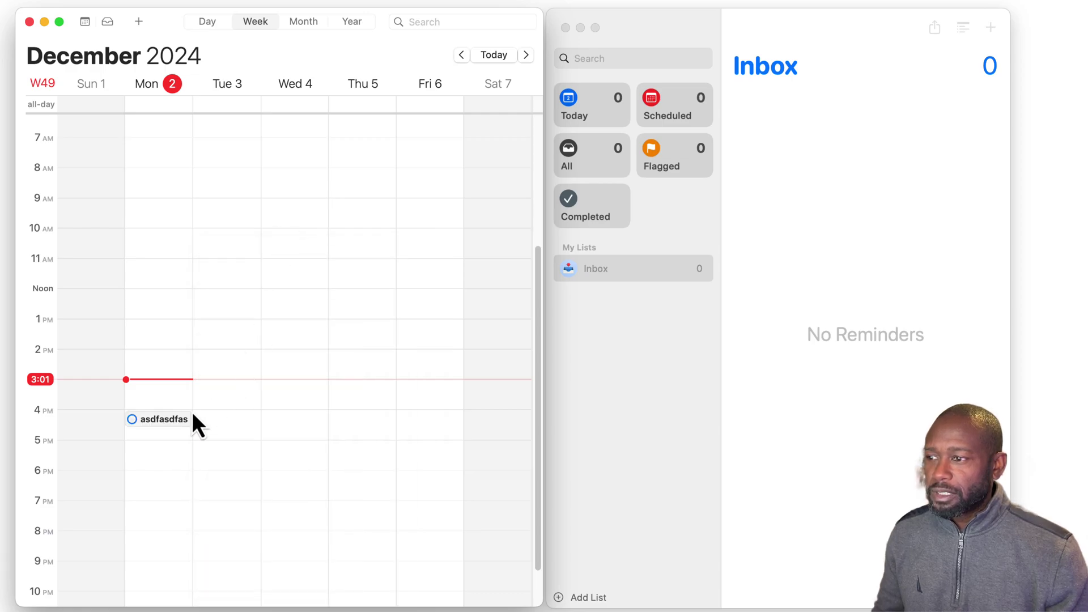
Examine the asdfasdfas reminder's details in the calendar and its matching entry in the Reminders inbox
double_click(178, 423)
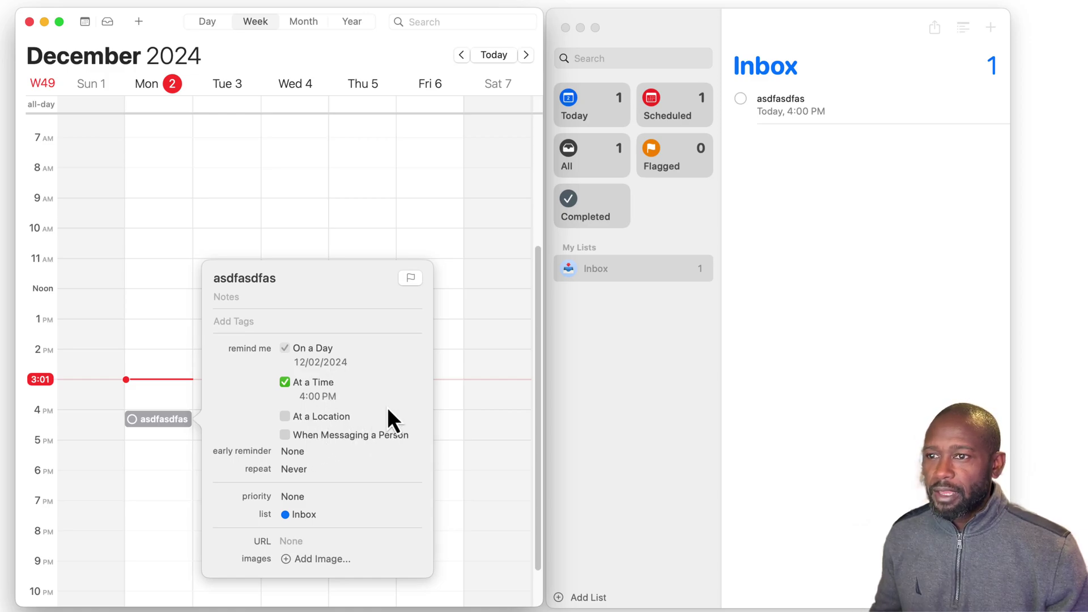
click(793, 146)
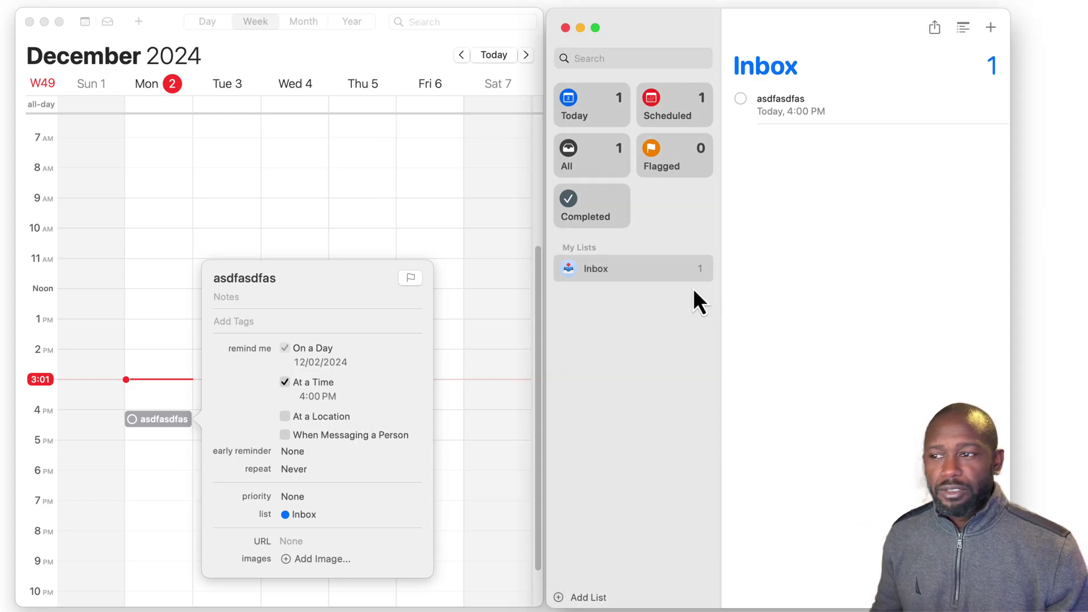
click(423, 356)
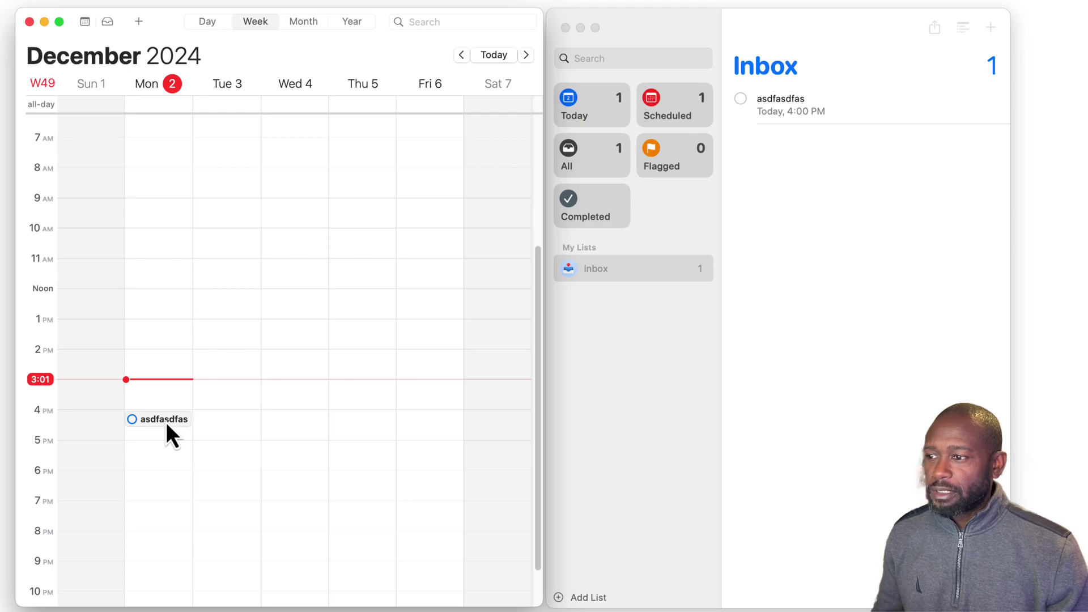
Move the asdfasdfas reminder from Monday to Tuesday, December 3 at 4:00 PM and review its available options and details
drag(162, 425, 207, 428)
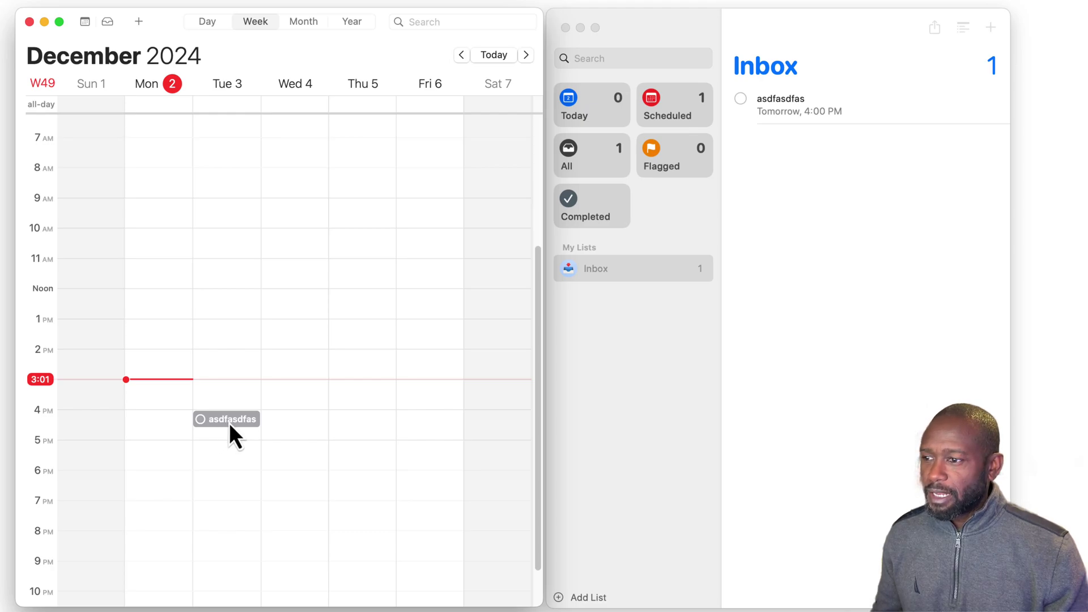
right_click(231, 425)
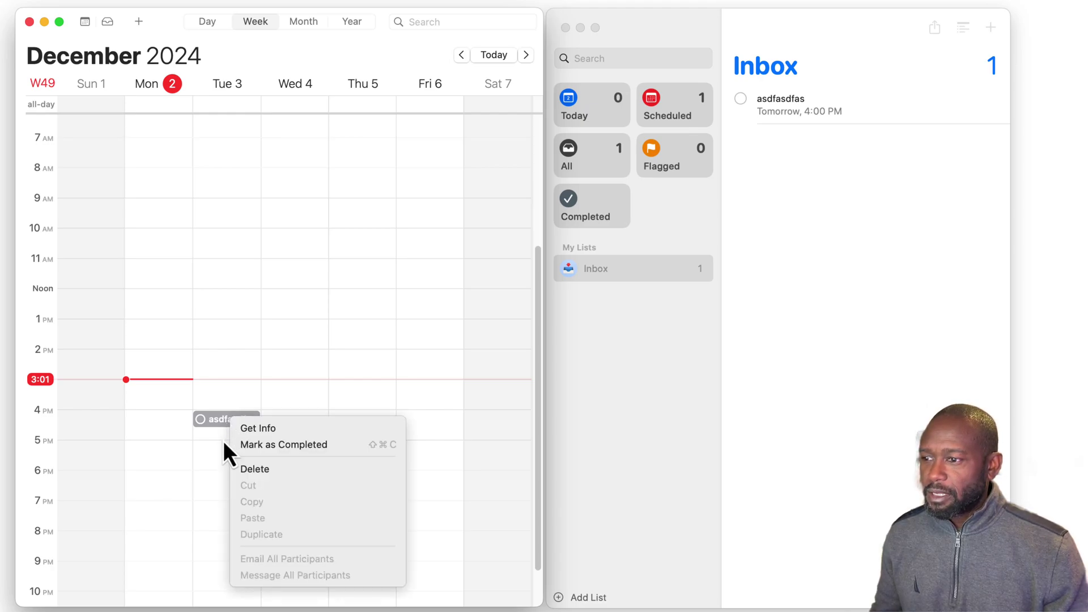
click(226, 432)
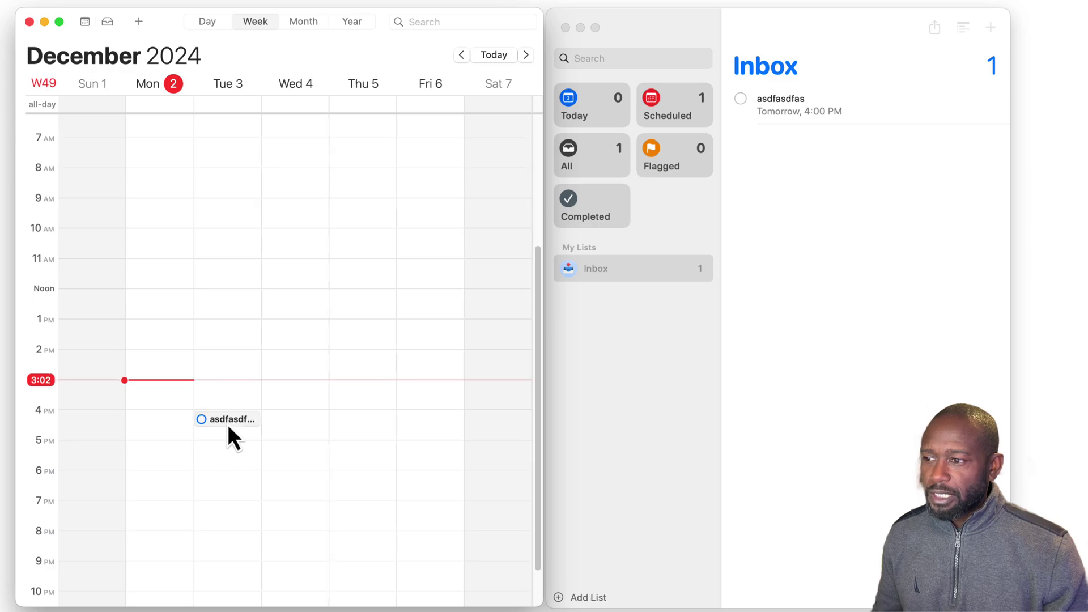
double_click(229, 424)
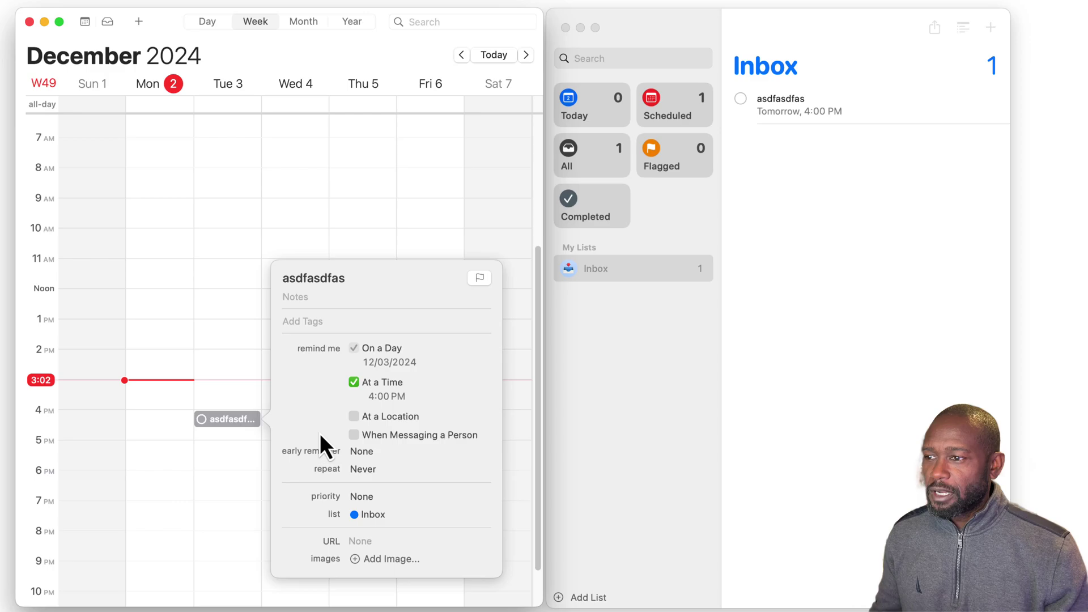
click(238, 446)
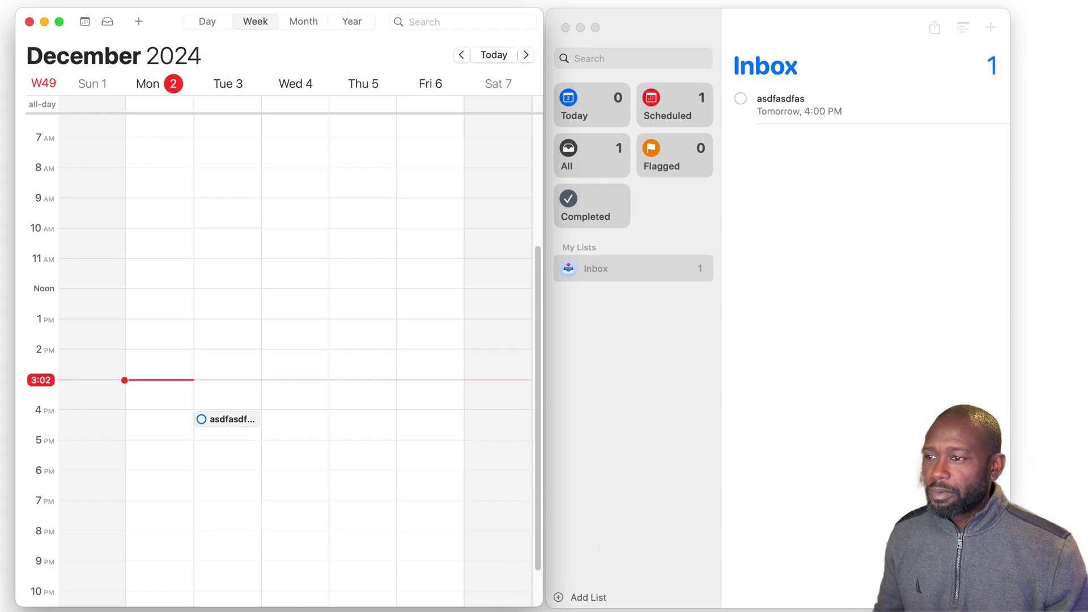
key(super+Tab)
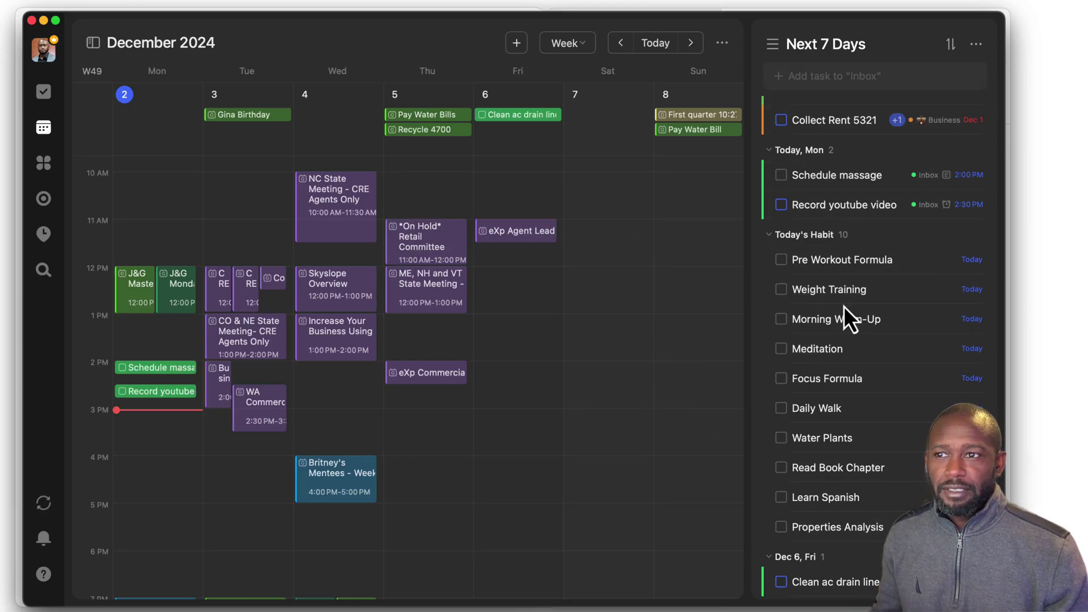
click(772, 44)
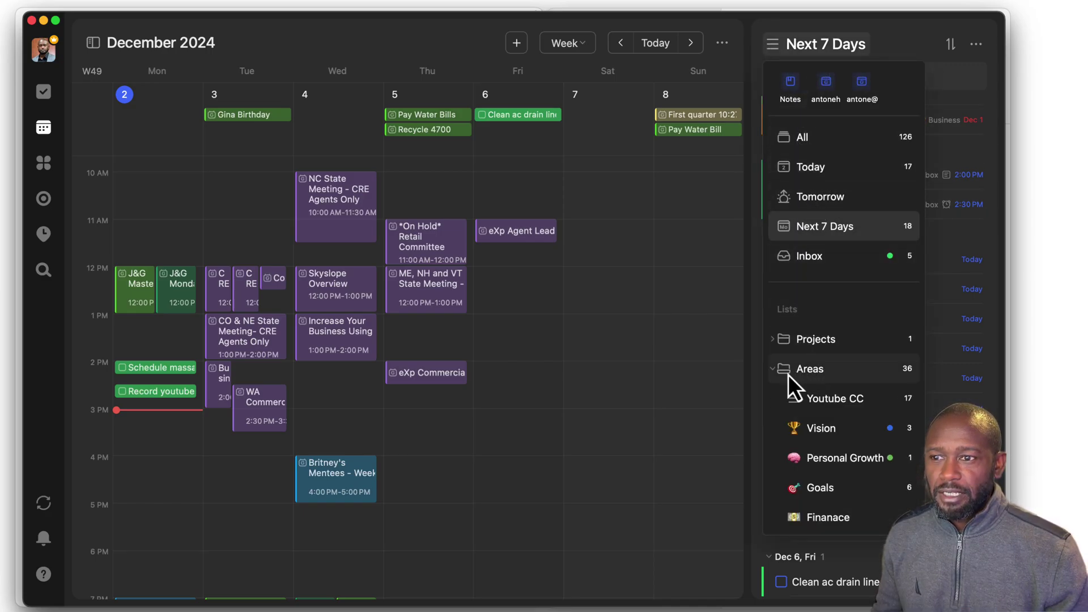
click(772, 369)
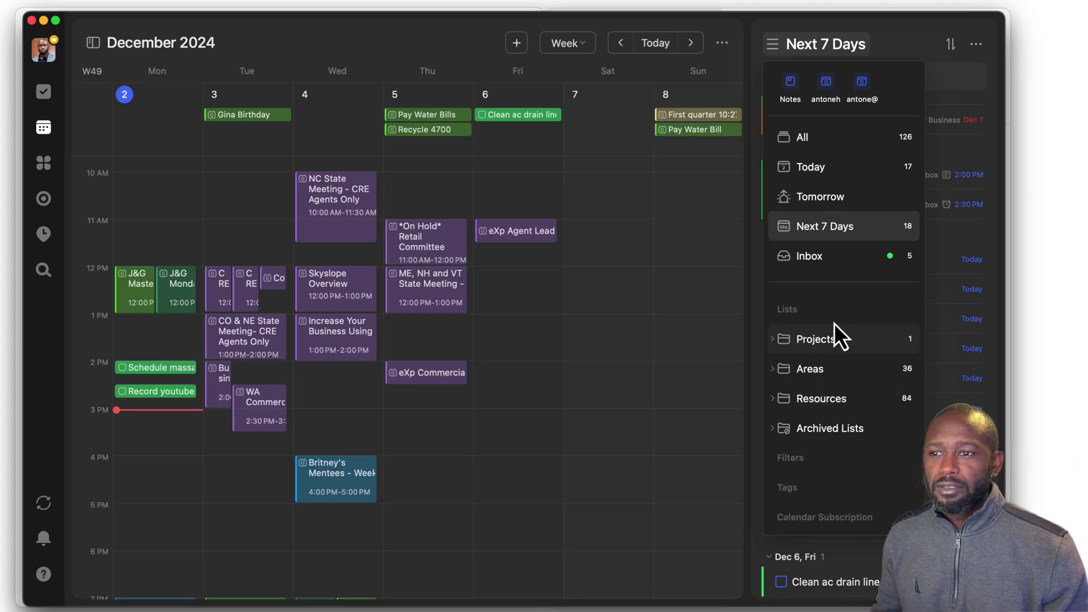
click(954, 80)
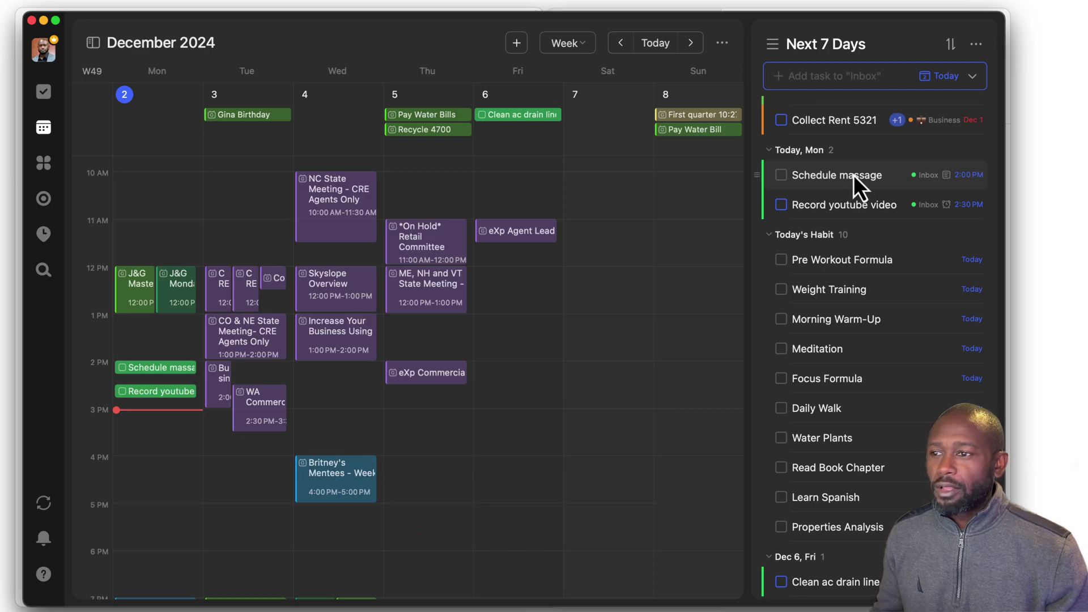
drag(853, 177, 164, 451)
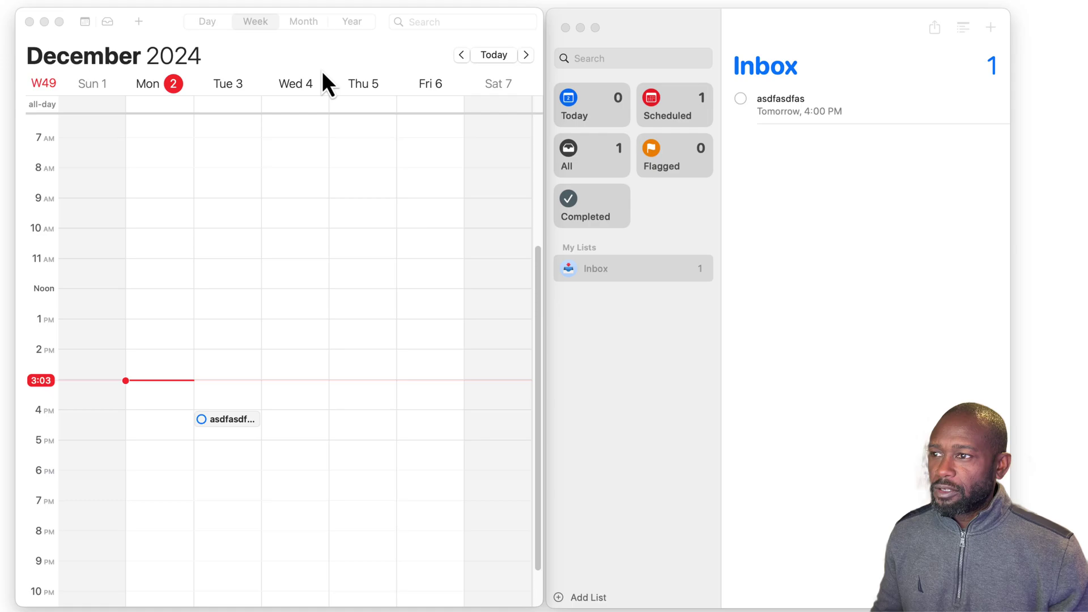
Switch back to Apple Calendar and examine the details of Tuesday's asdfasdfas reminder
click(292, 125)
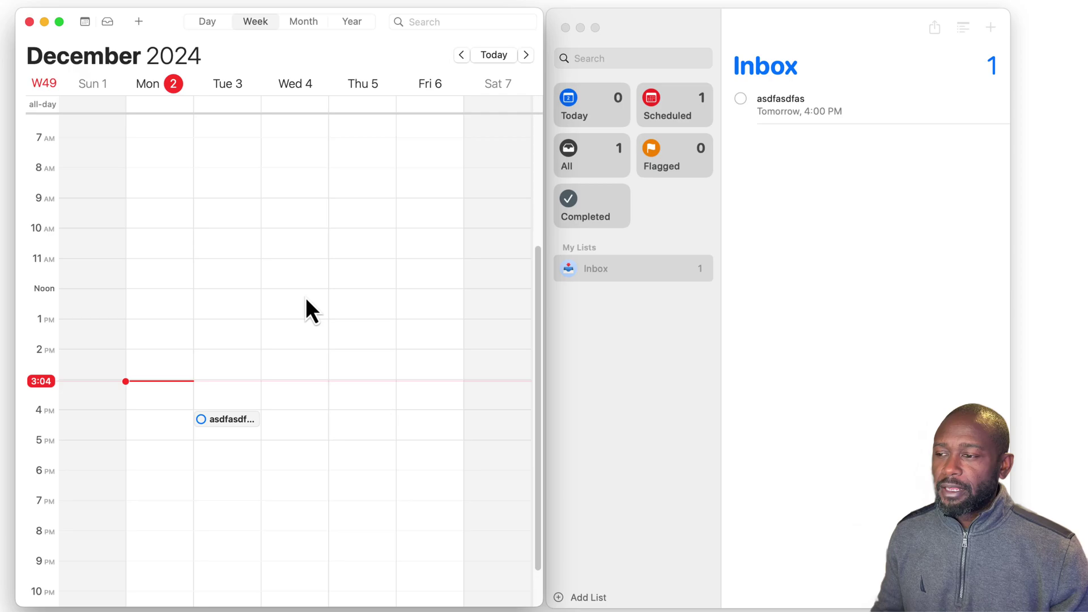
click(620, 277)
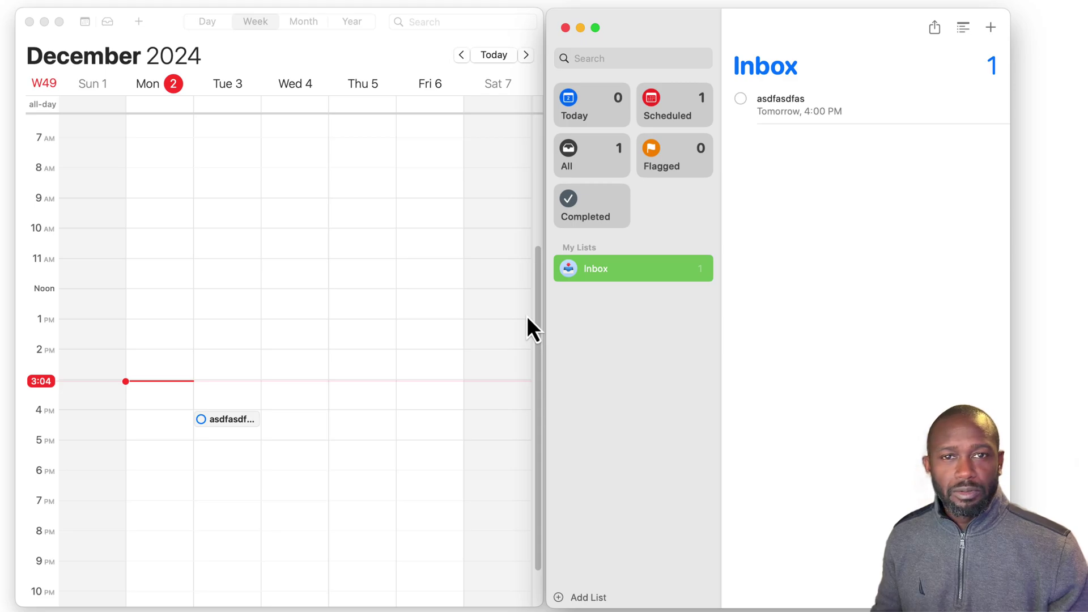
click(235, 422)
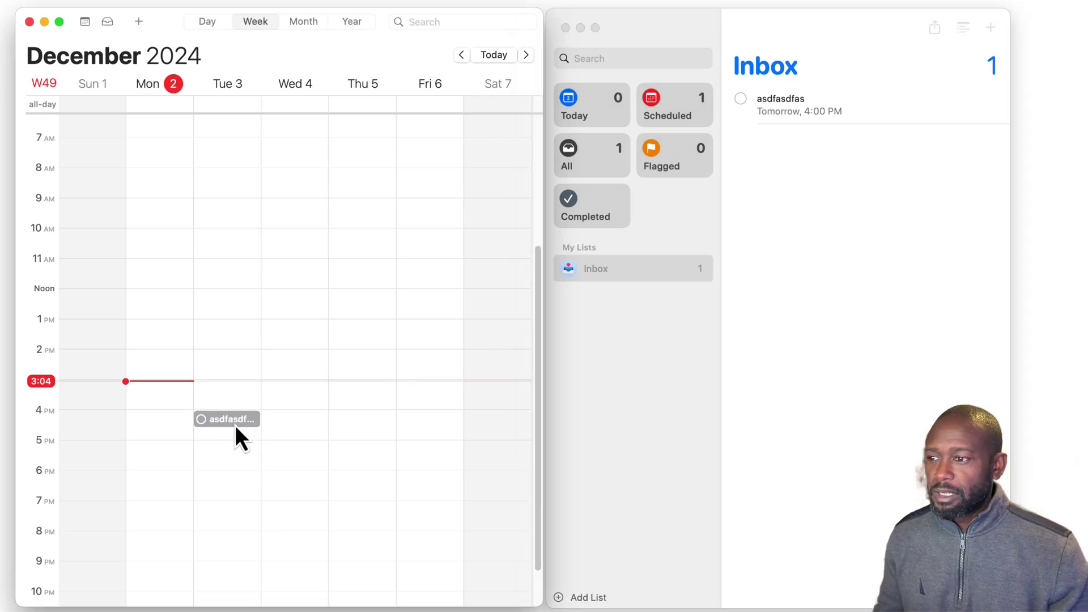
double_click(230, 421)
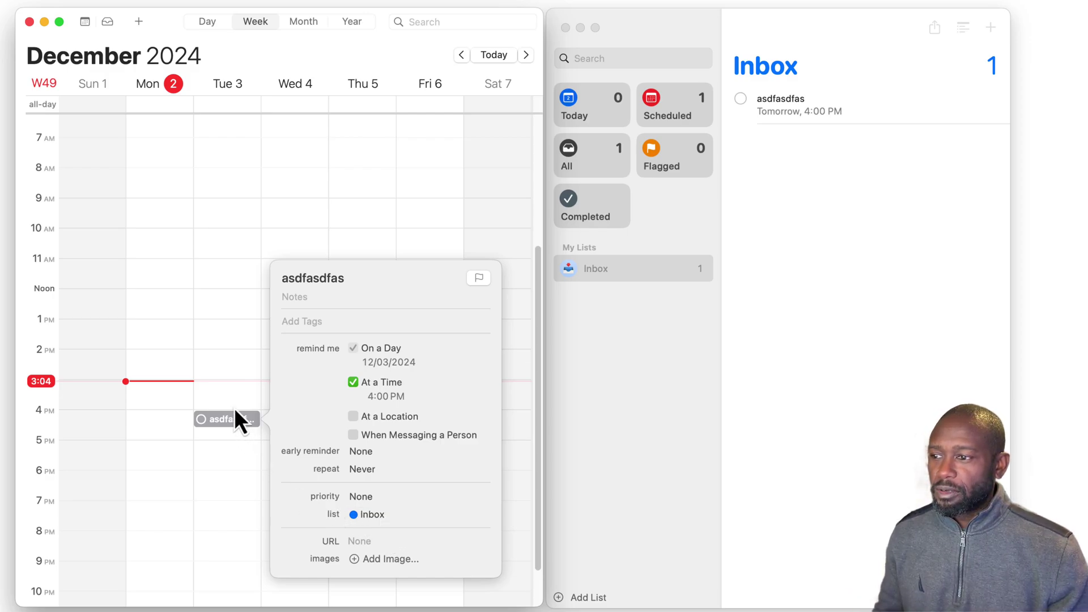
click(271, 428)
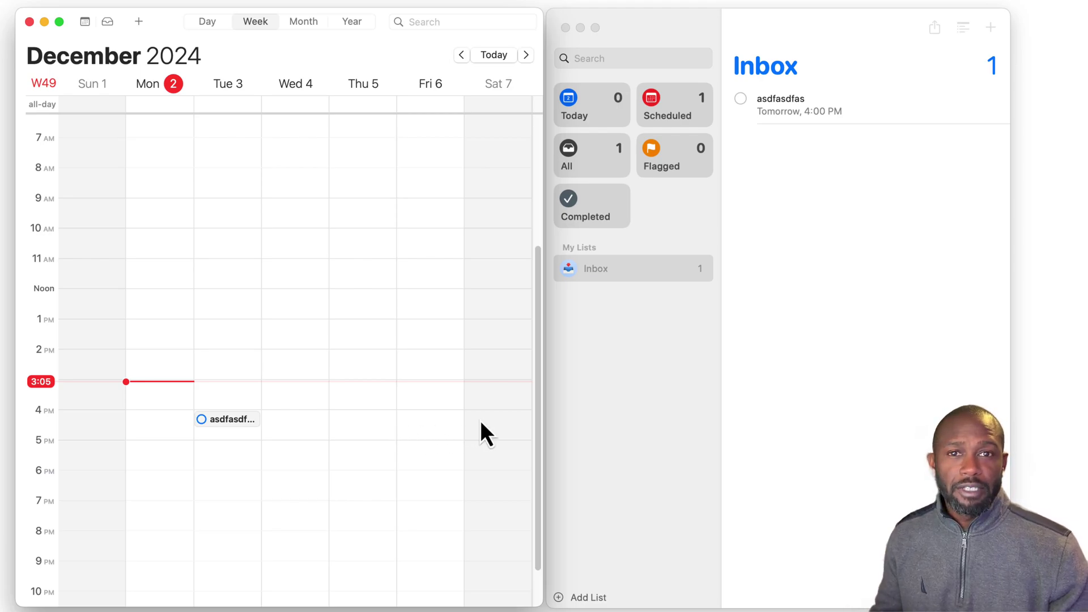
Create two standard lists in Reminders, named P1 and P2
click(637, 402)
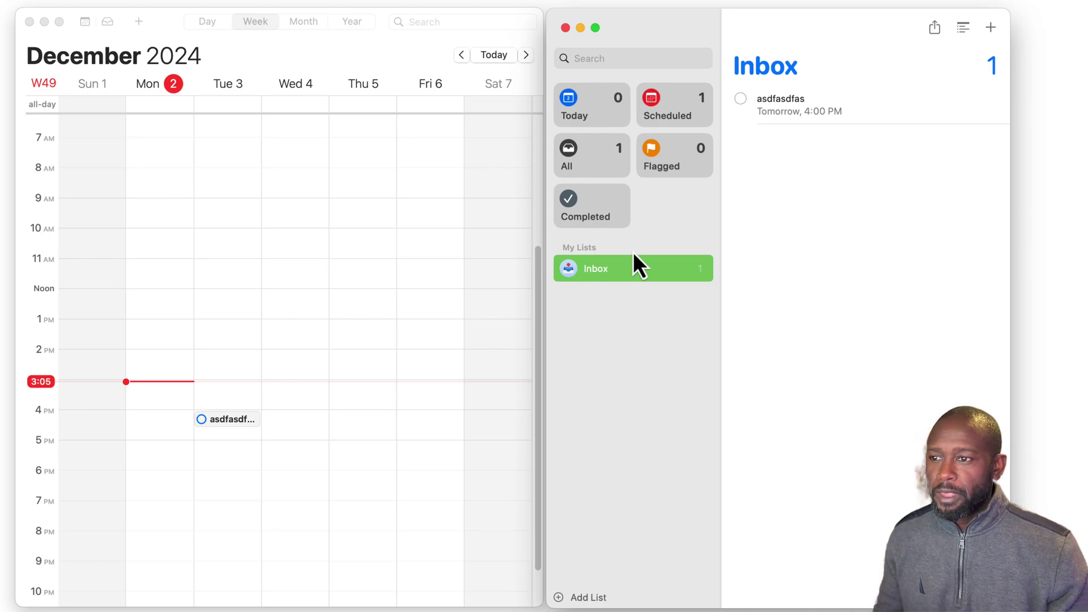
click(589, 597)
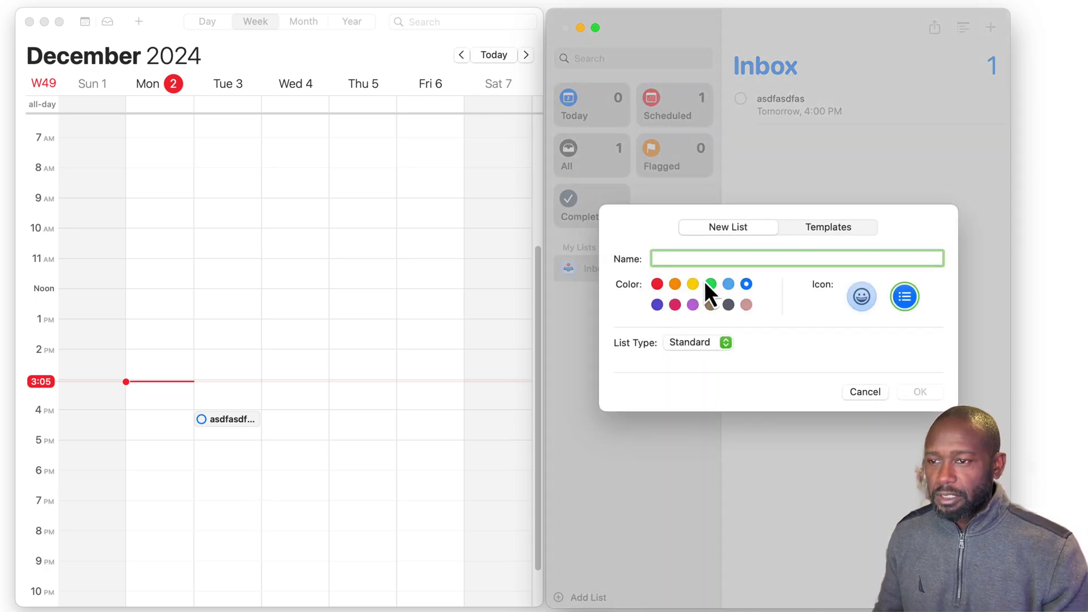
text(P1)
key(Return)
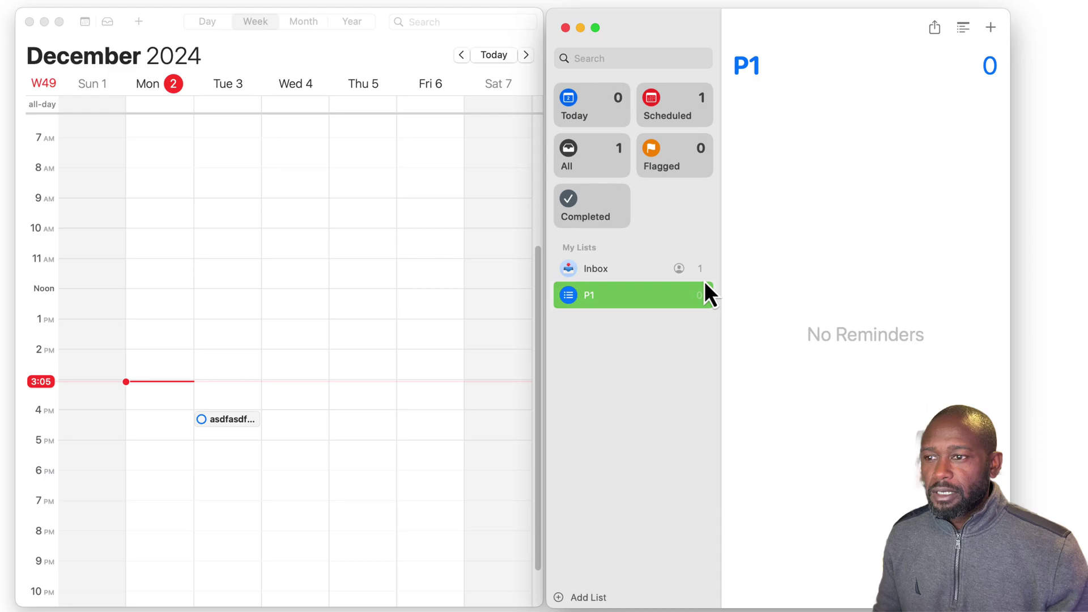
click(602, 598)
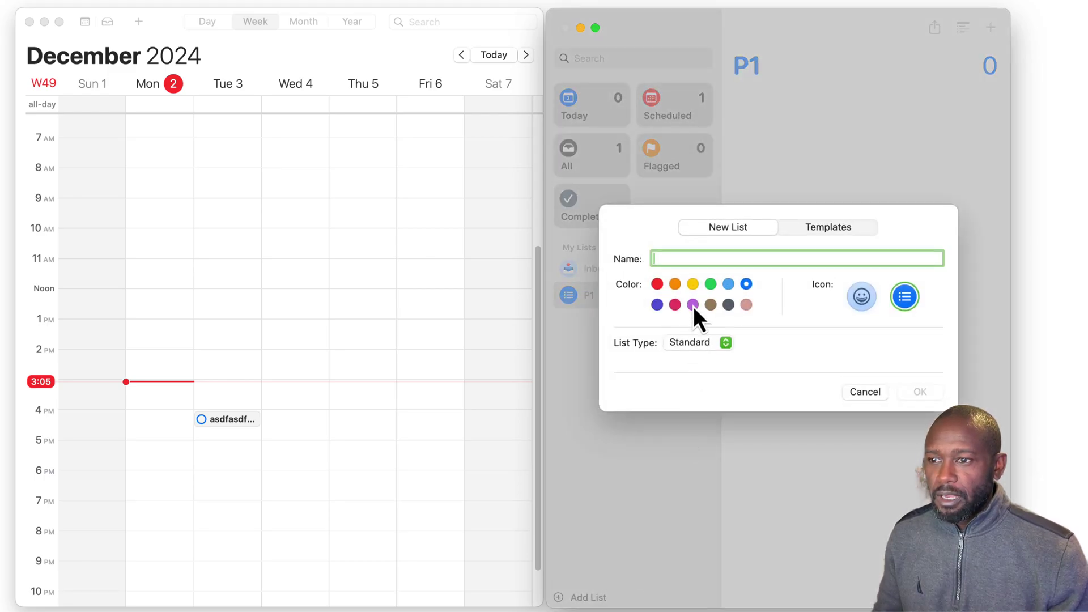
text(P2)
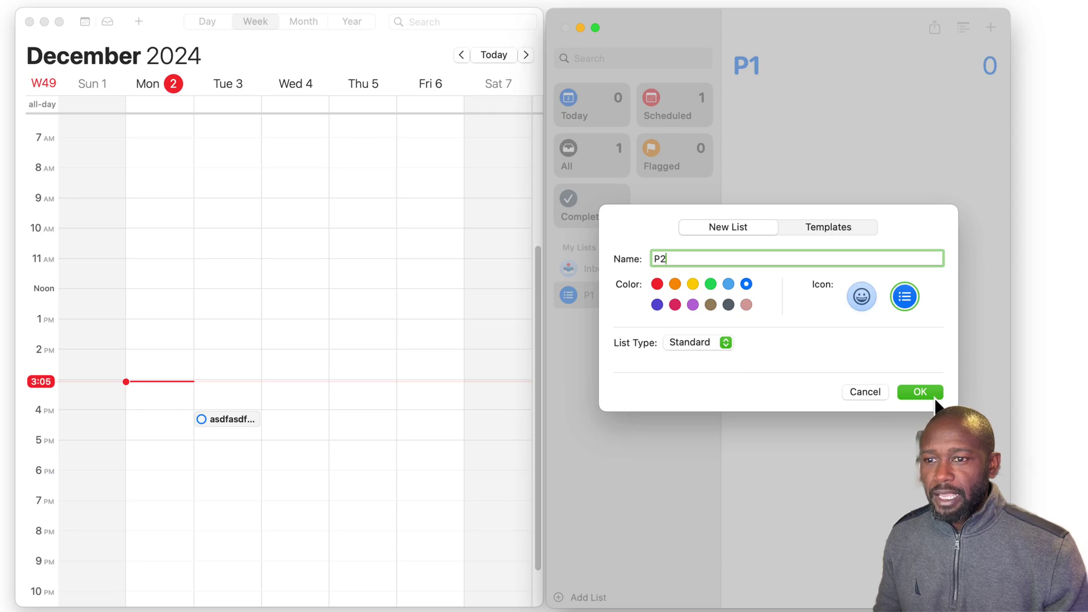
key(Return)
Try to create a smart list named S1 with an empty Tags filter, look through the filter types, and cancel it
click(598, 599)
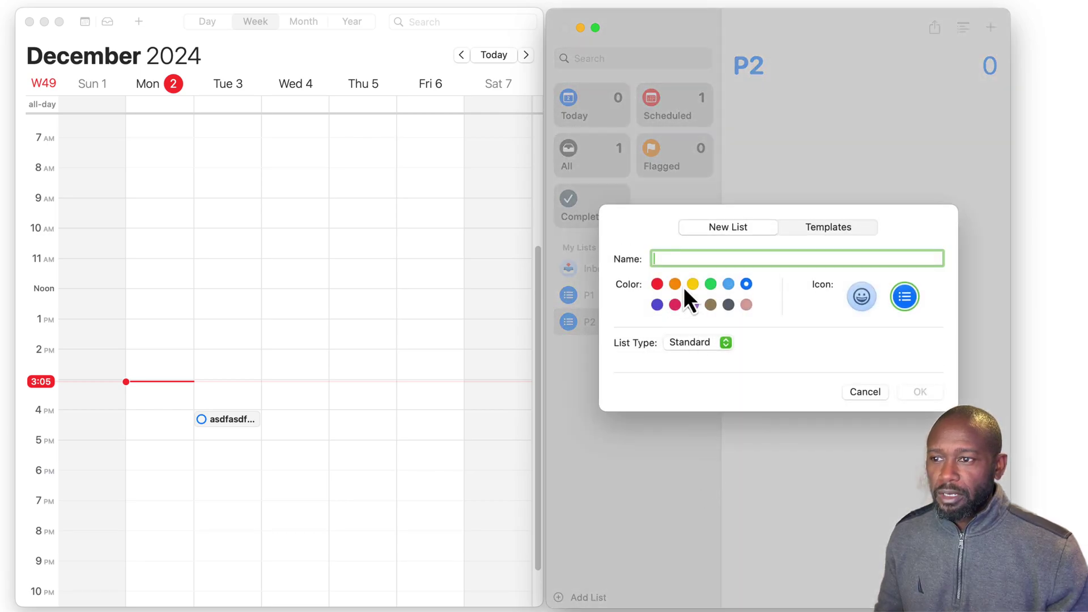
text(S1)
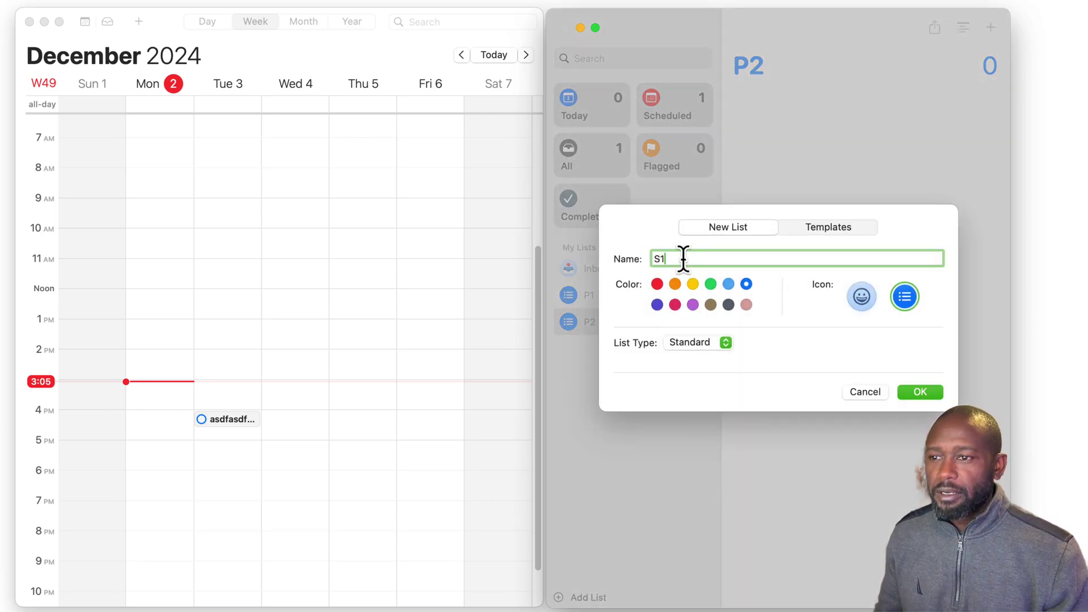
click(711, 343)
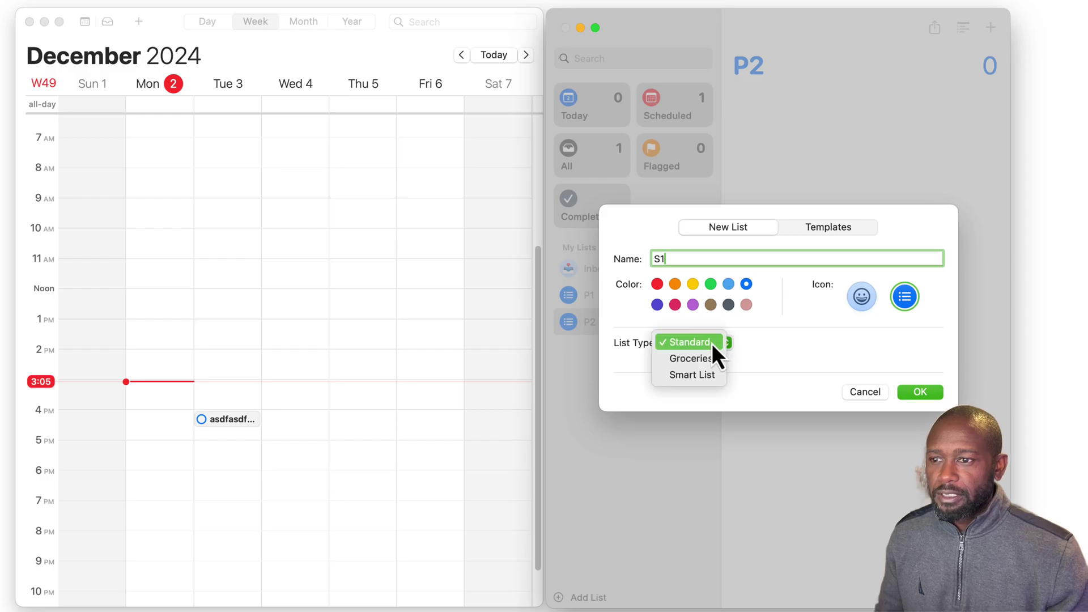
click(703, 375)
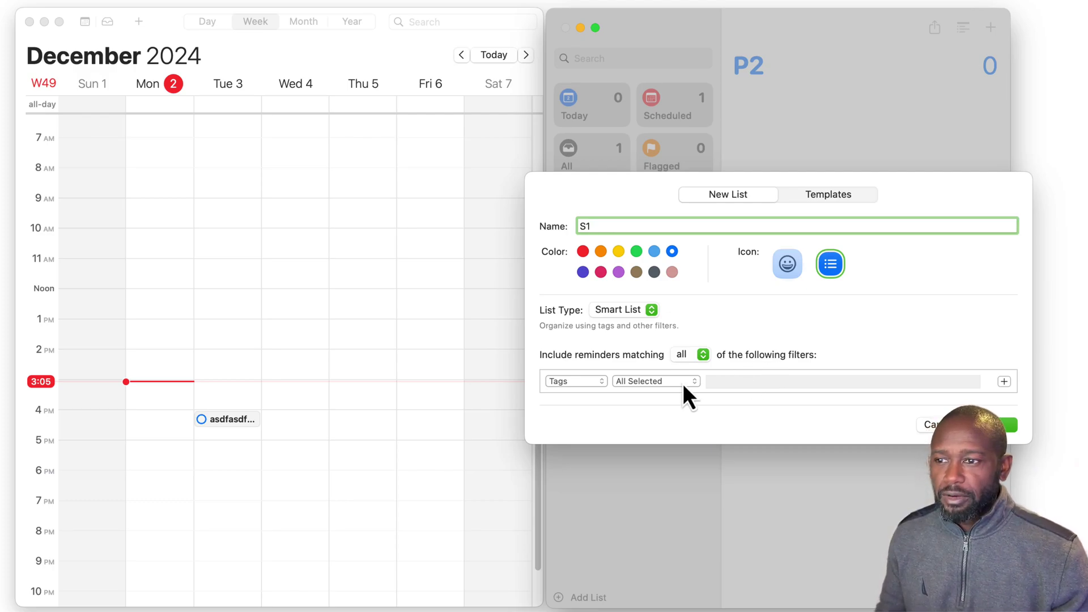
click(576, 382)
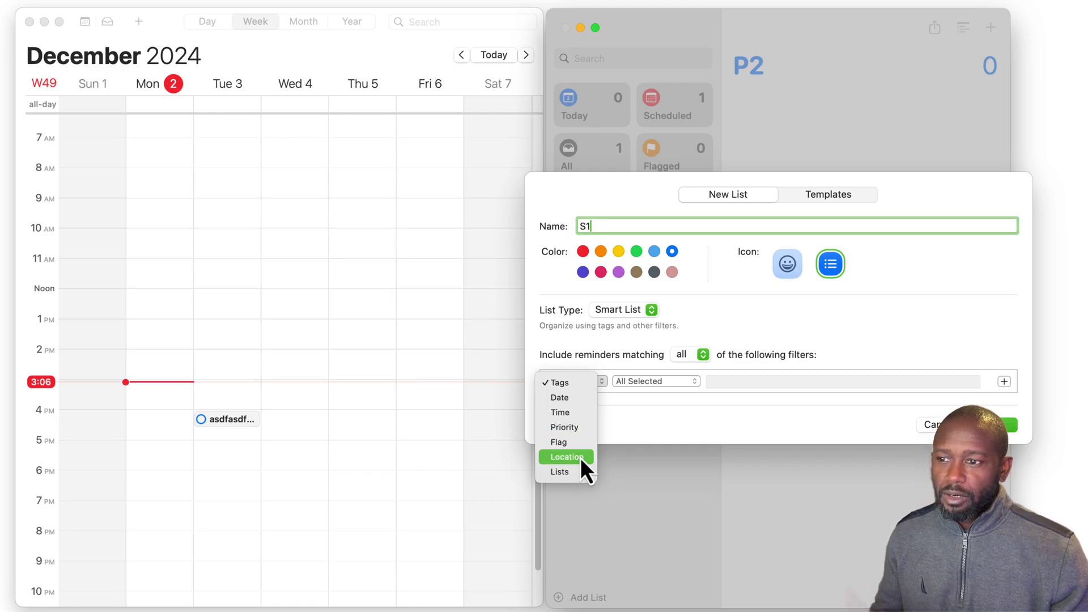
click(653, 426)
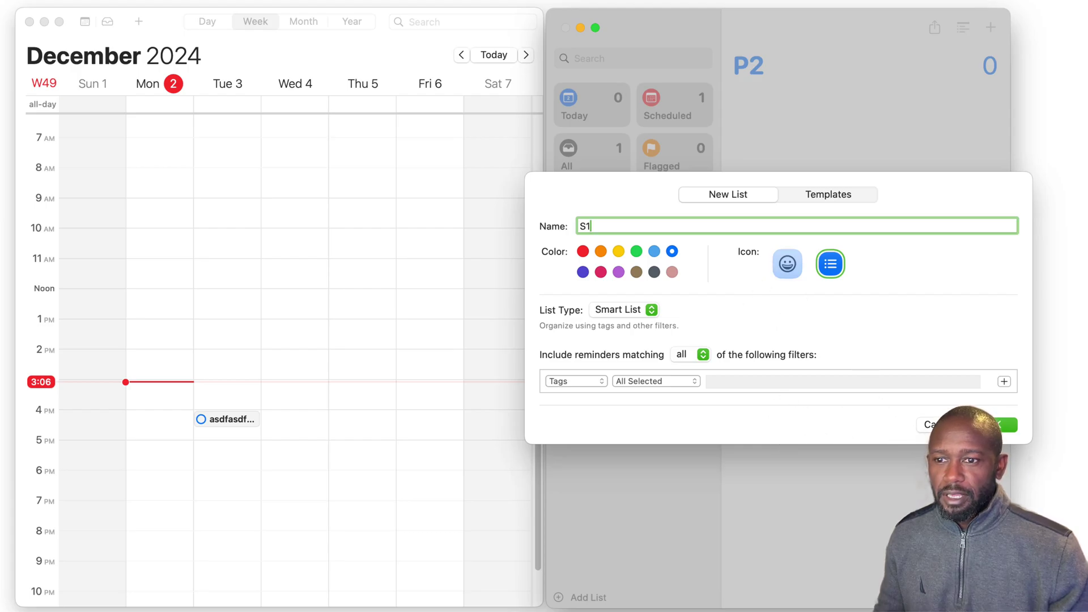
click(1002, 424)
click(787, 368)
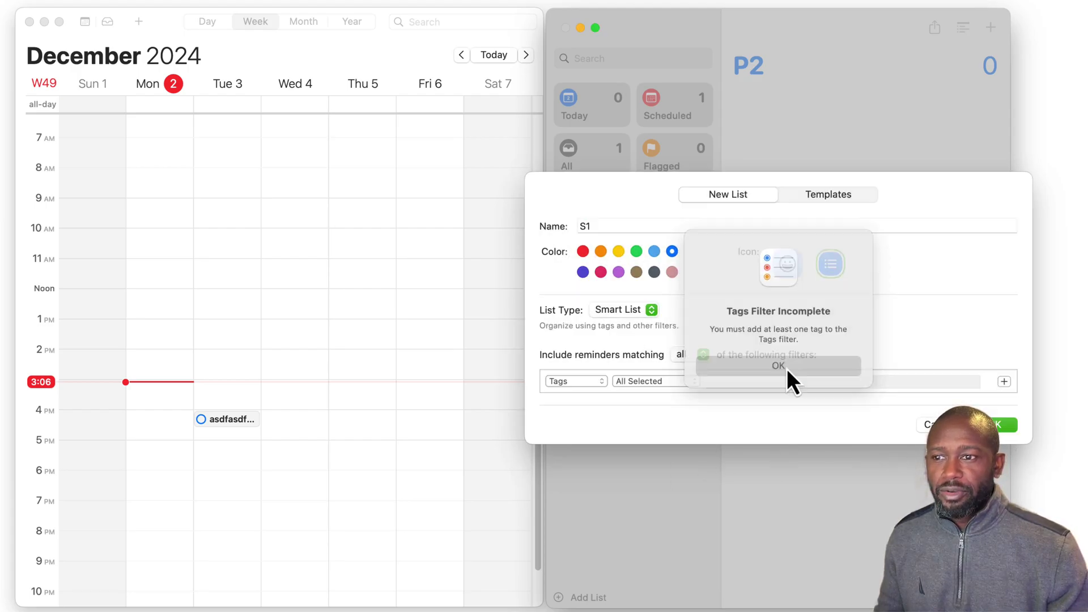
key(Escape)
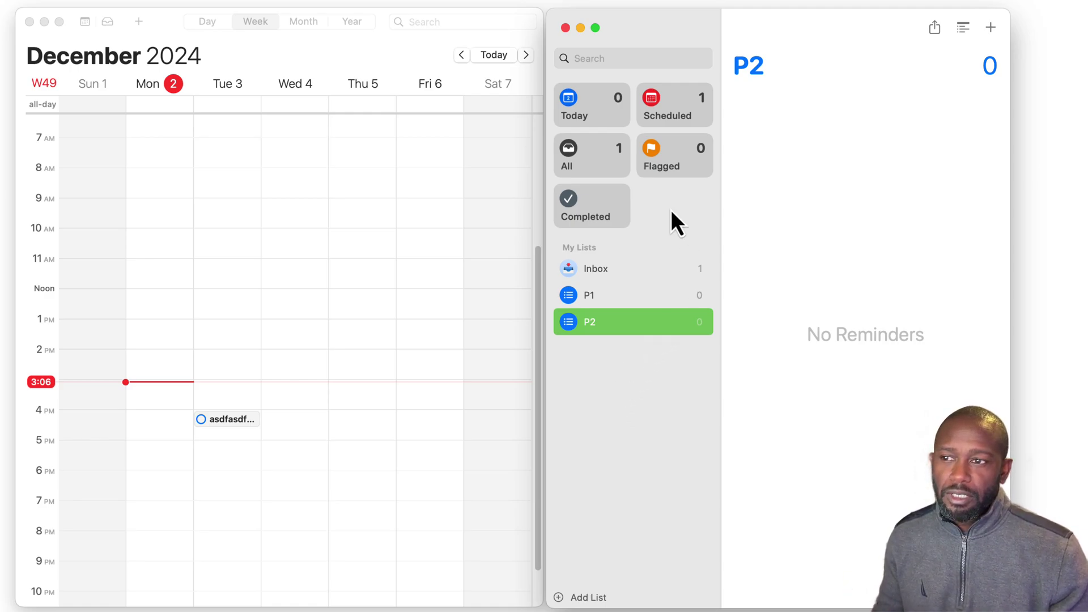
Pin the P2 list and unpin it again
right_click(628, 324)
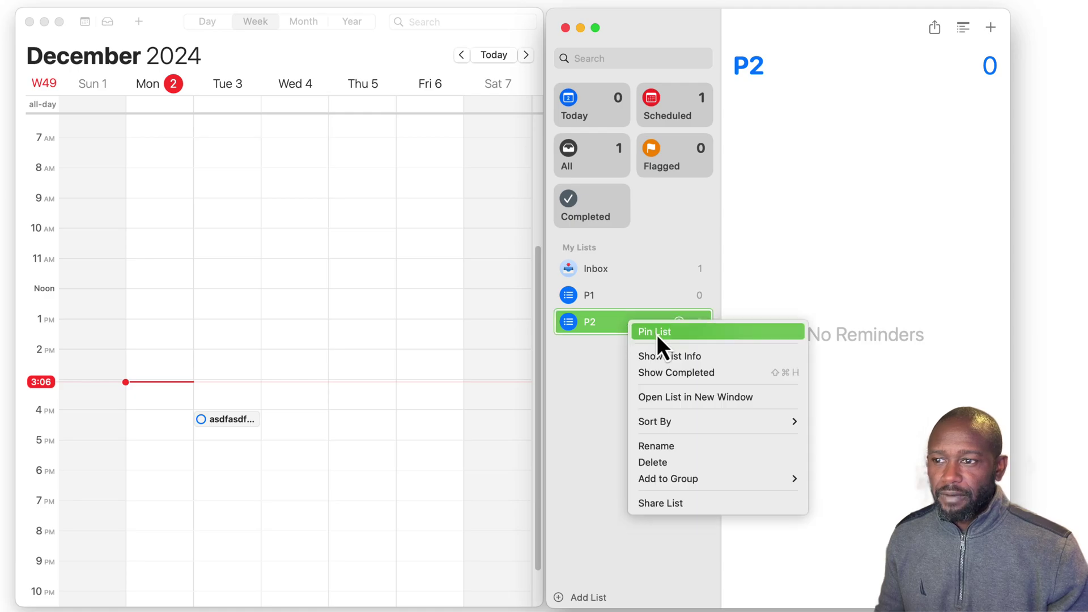
click(692, 333)
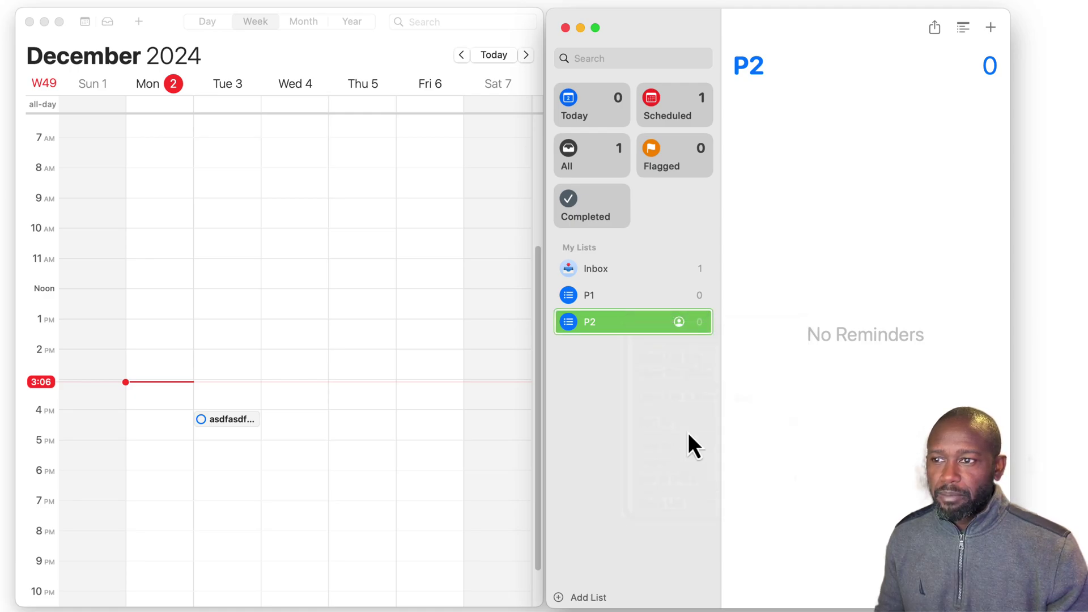
right_click(683, 206)
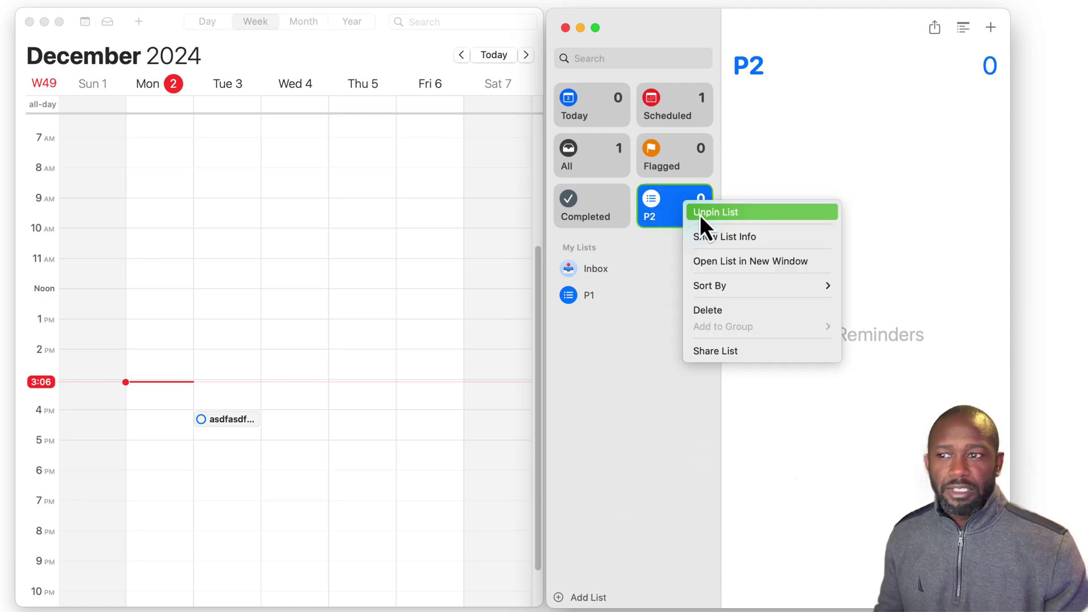
click(699, 215)
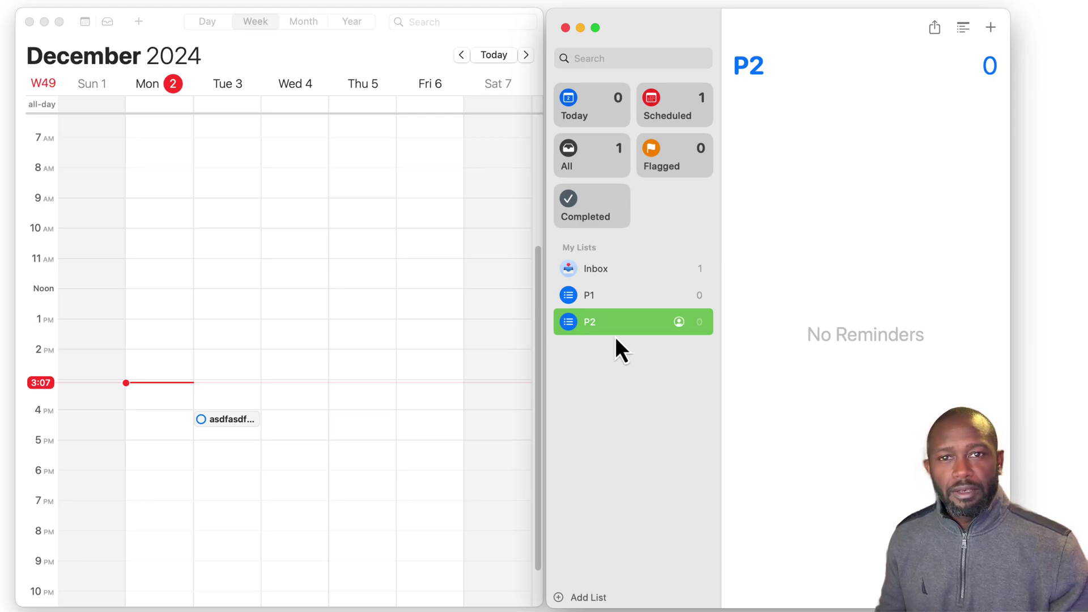
Combine the P2 and P1 lists into a new group named Group 1
mouse_move(614, 308)
mouse_down()
mouse_move(593, 321)
mouse_move(603, 297)
mouse_up()
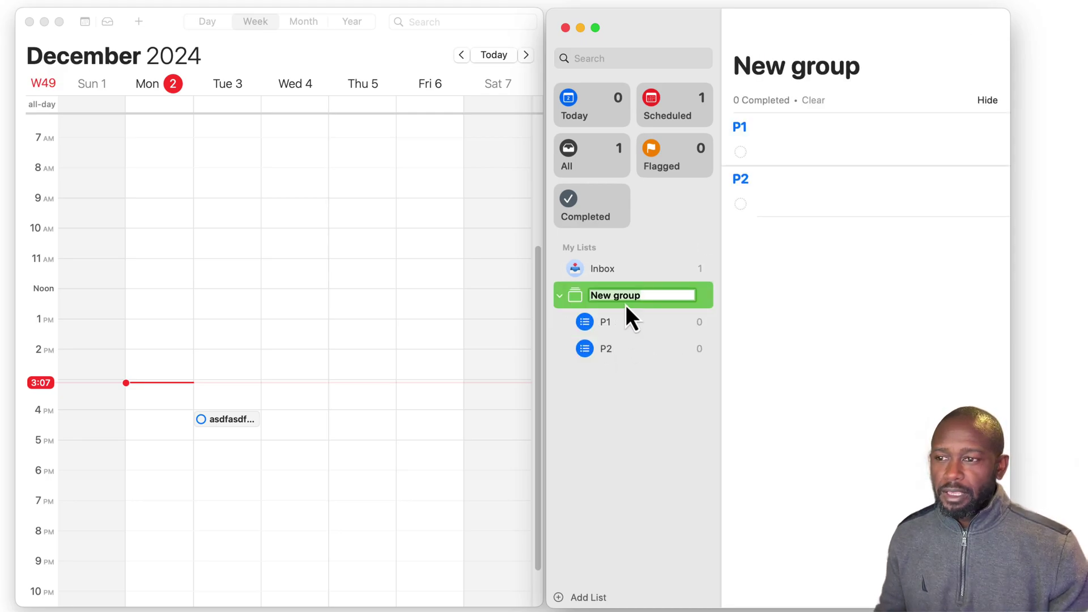
text(Gro)
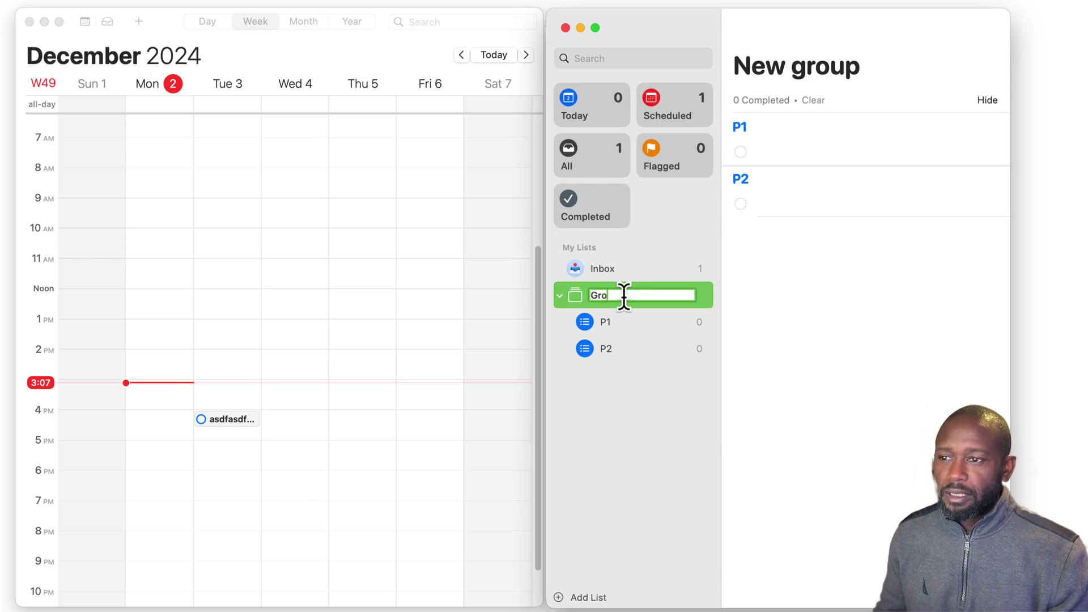
text(up 1)
key(Return)
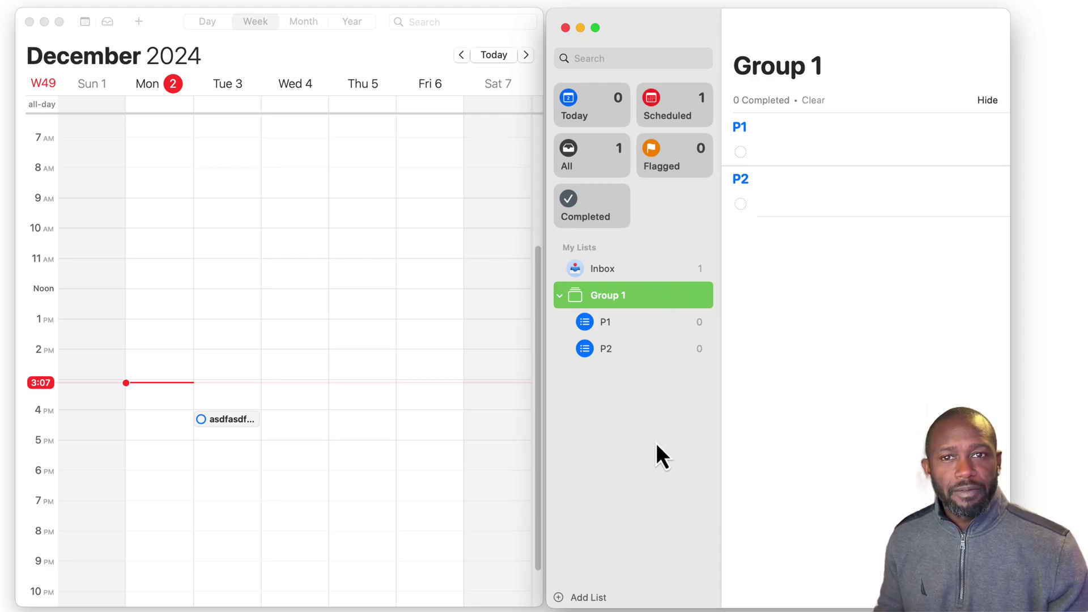
Create a smart list named S1 that filters by the new tag test, with the extra Date filter removed
click(589, 597)
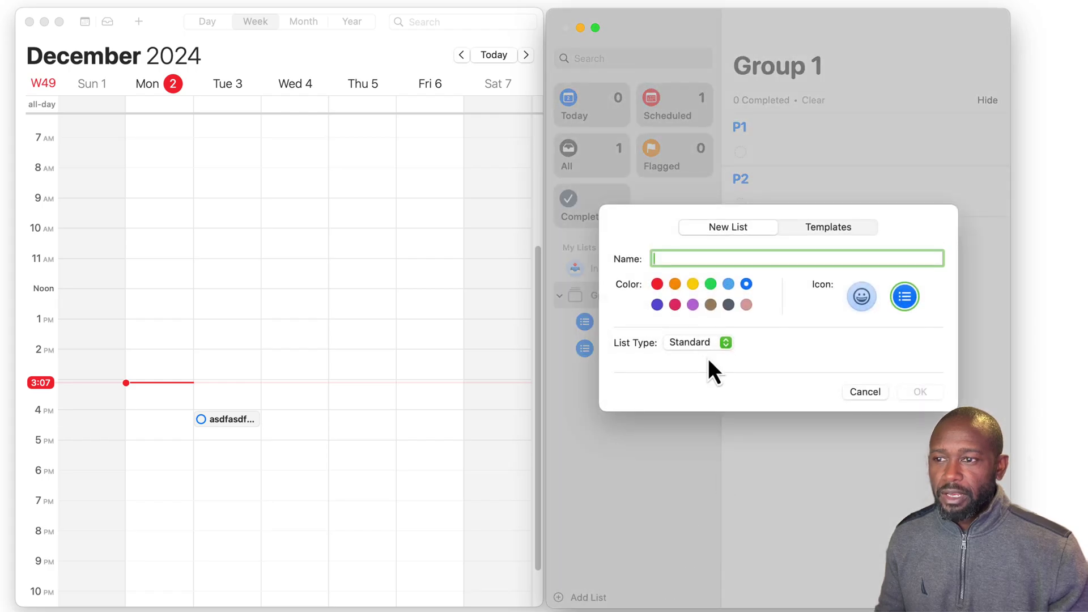
text(S1)
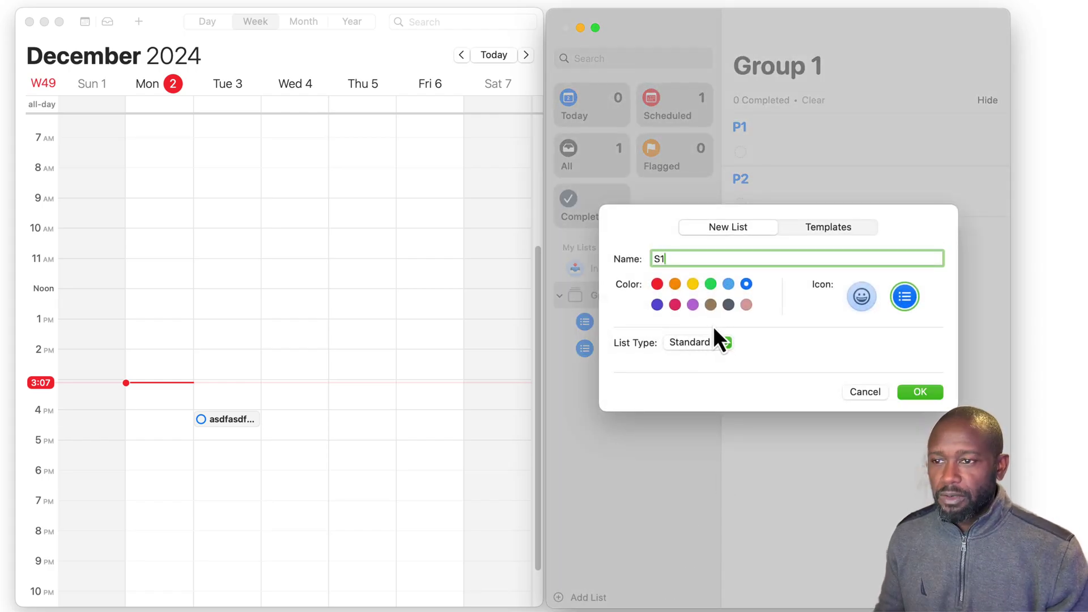
click(717, 349)
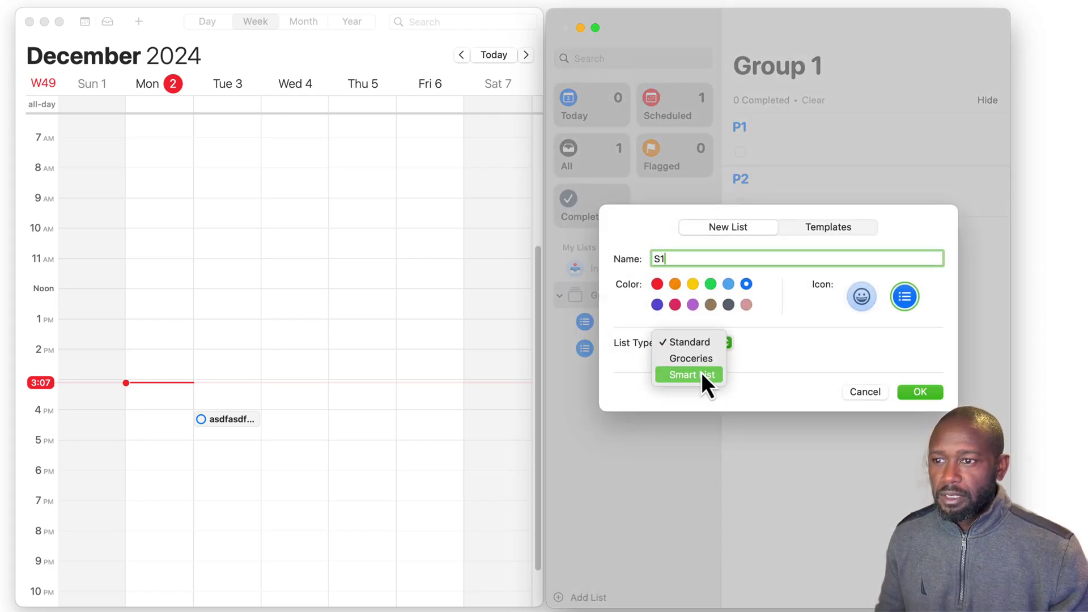
click(702, 374)
click(1006, 425)
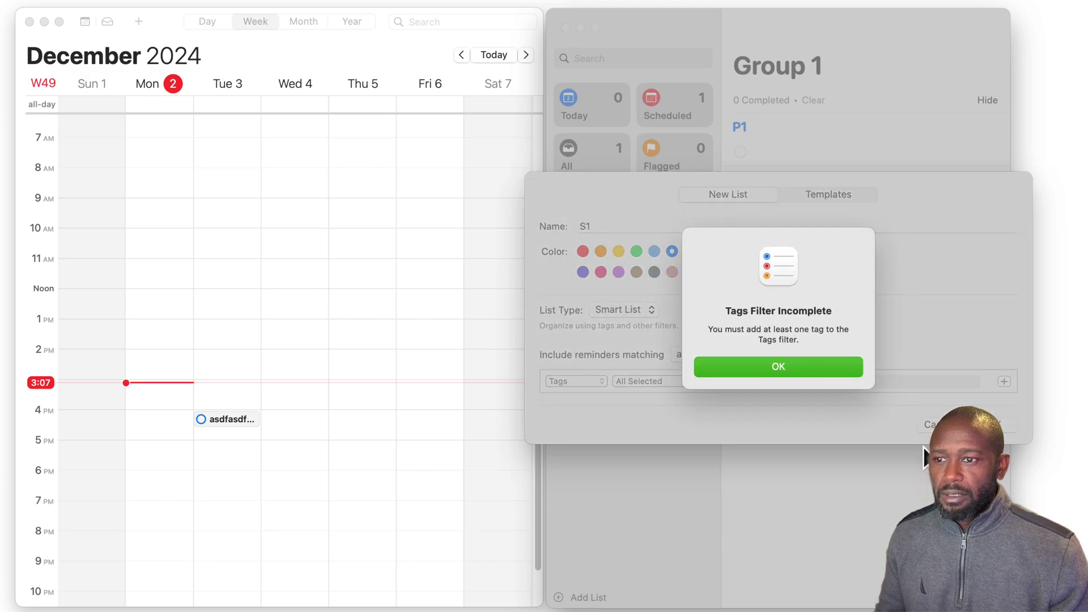
click(812, 371)
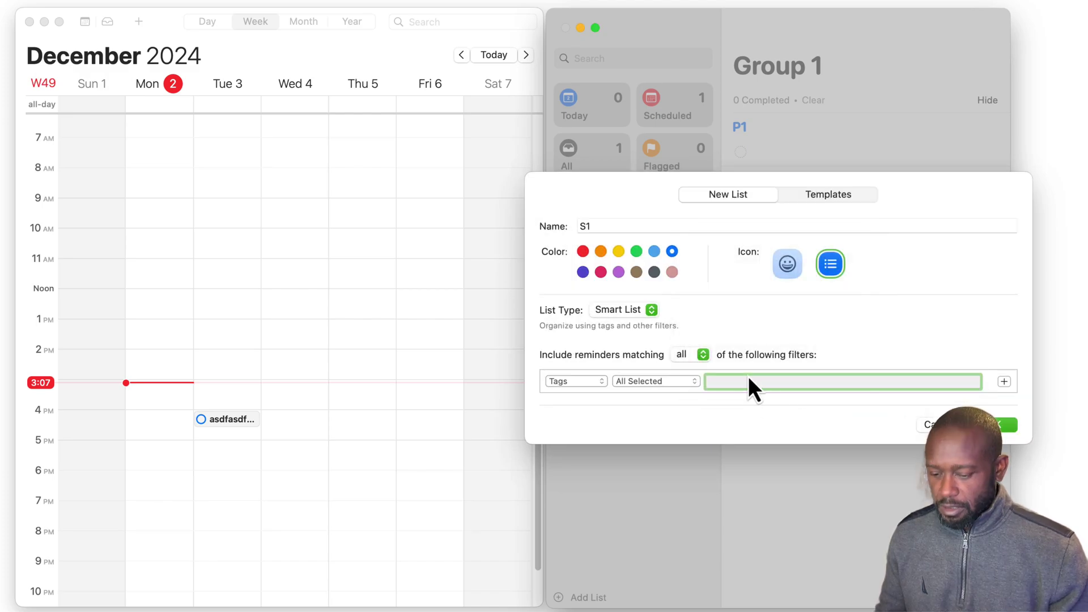
text(test)
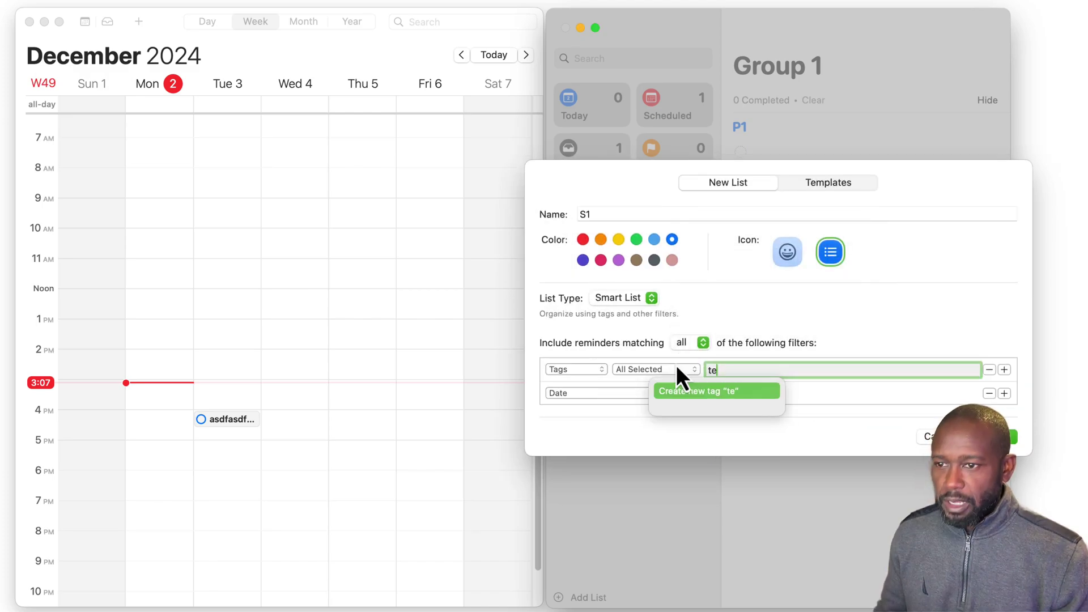
click(708, 391)
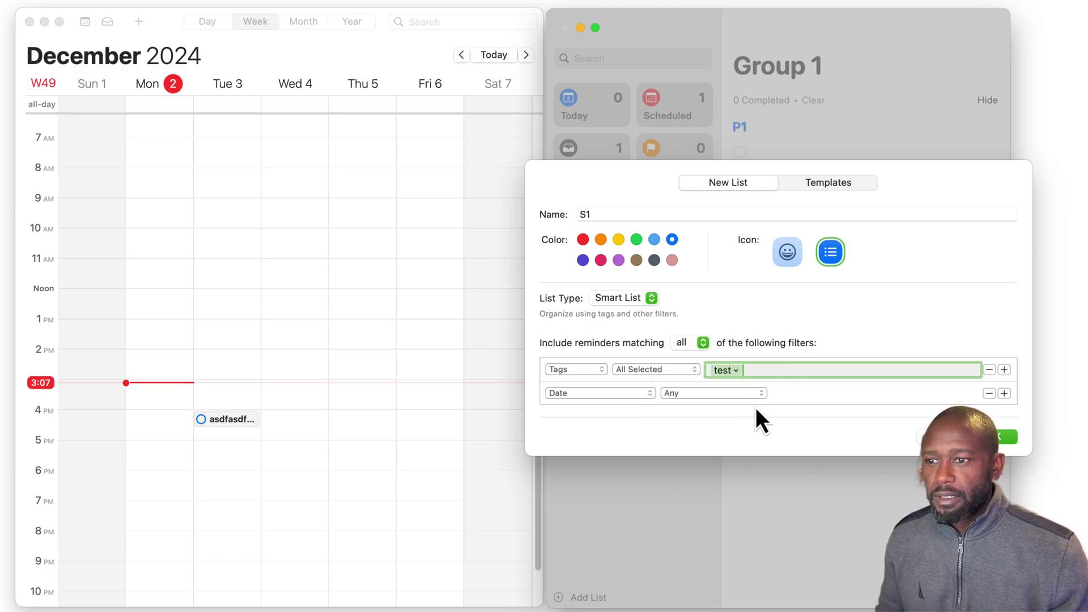
click(990, 393)
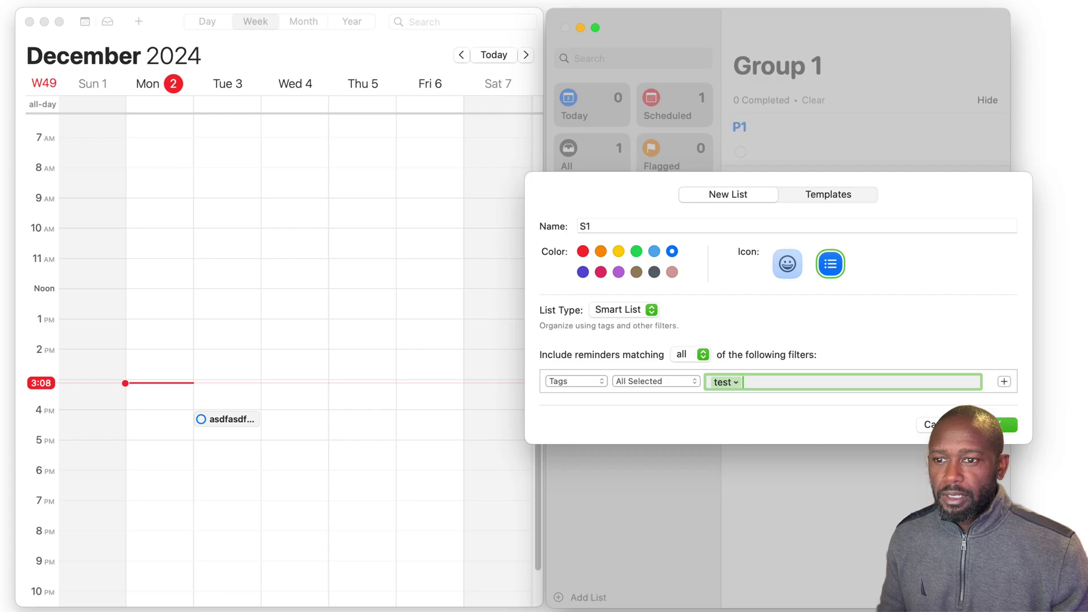
click(1006, 425)
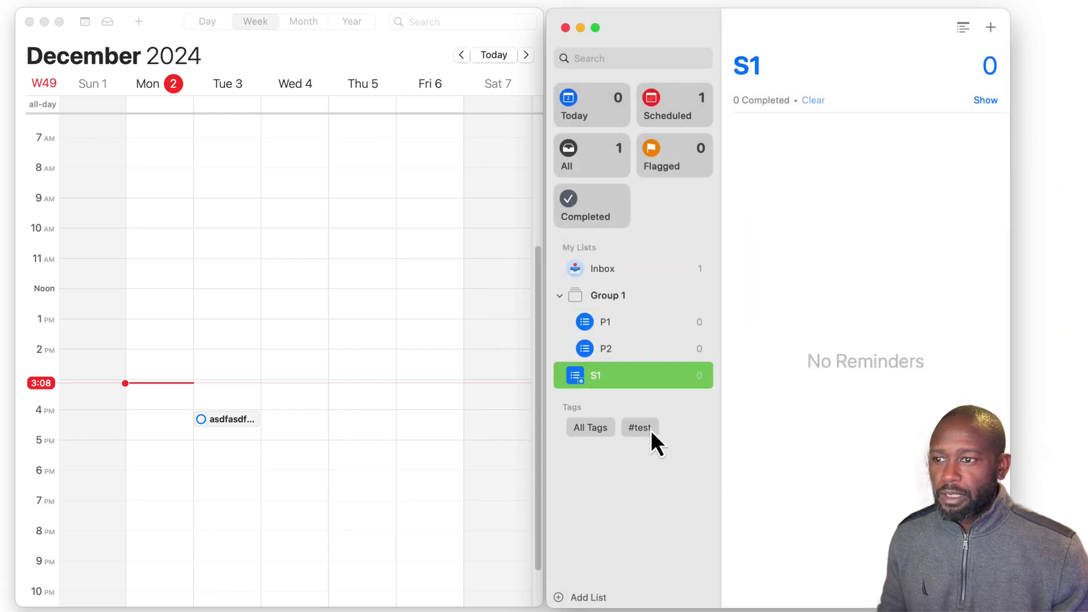
Move the S1 smart list into Group 1, and collapse and expand the group
drag(579, 374, 629, 306)
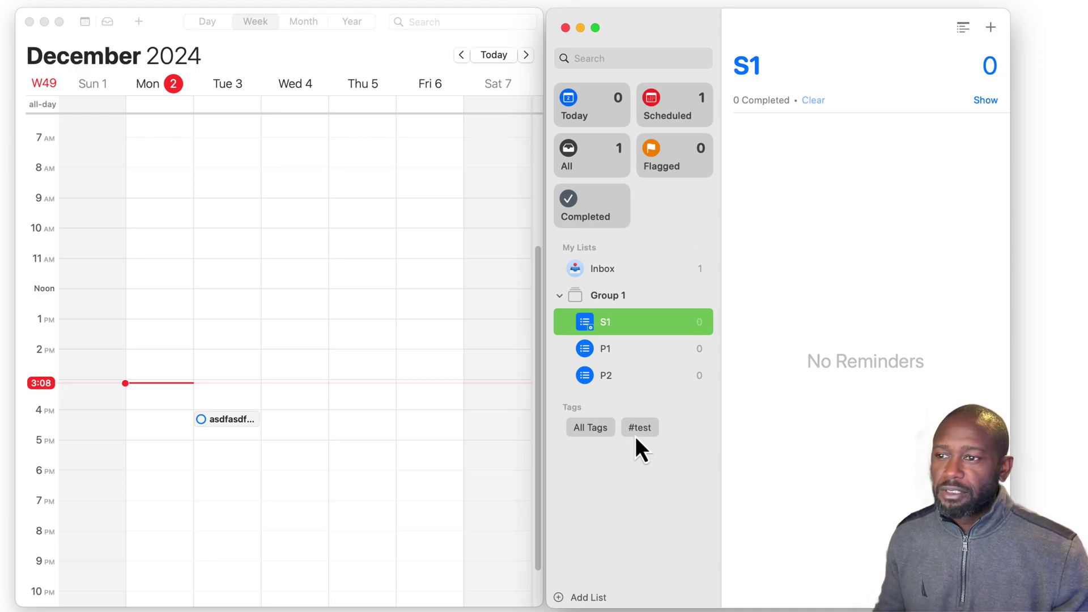
click(560, 296)
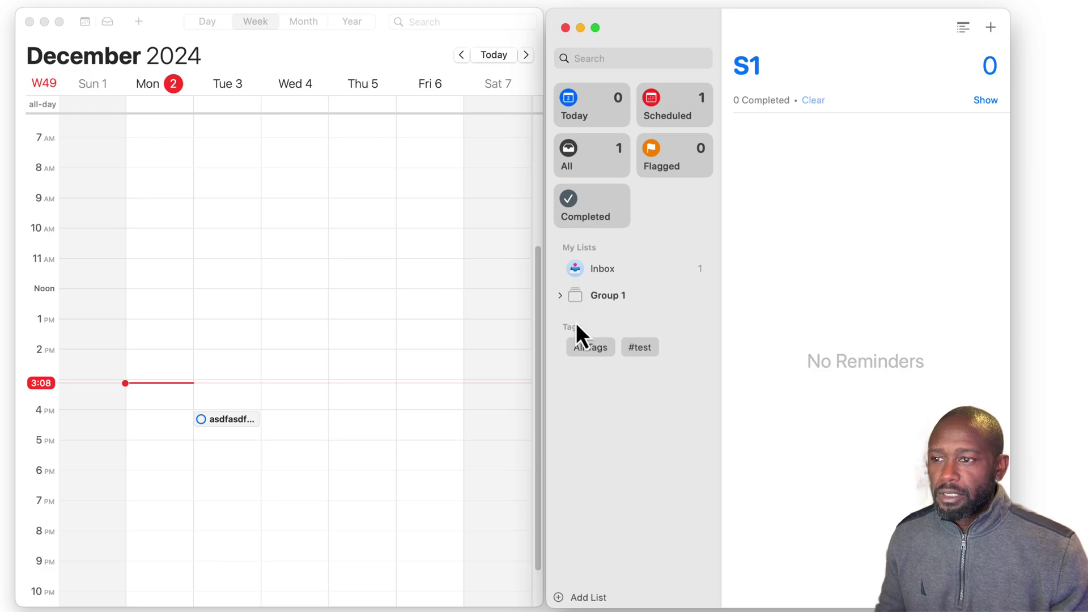
click(561, 296)
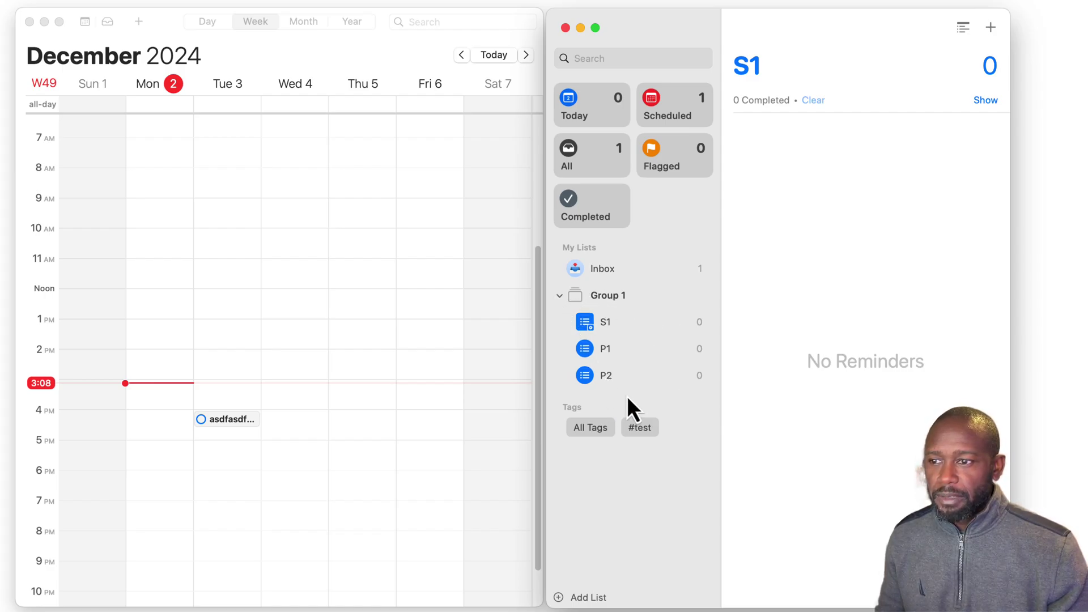
Create a standard list named P3
click(598, 600)
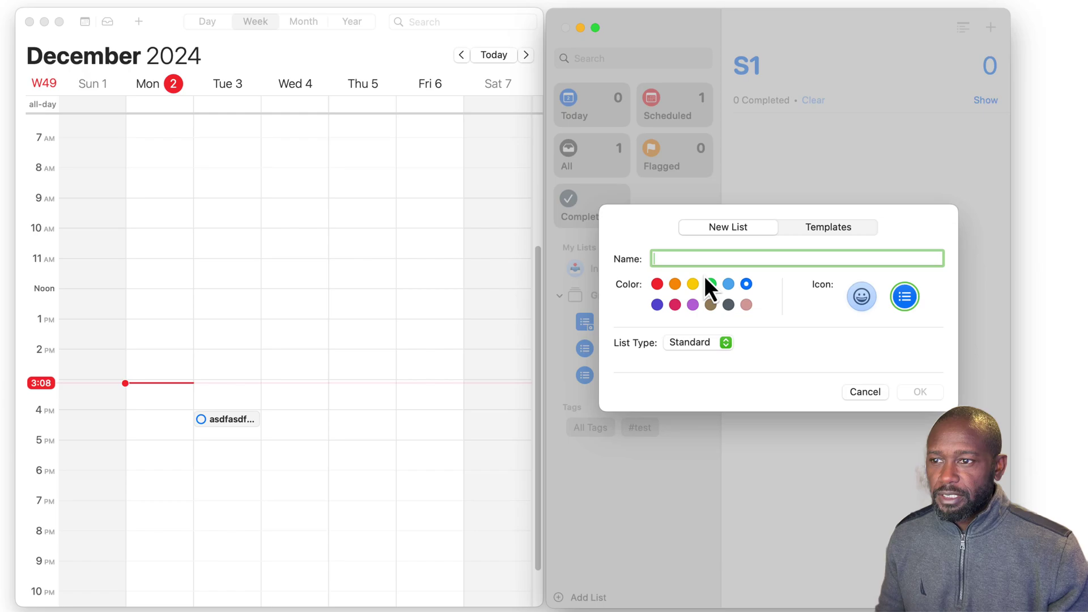
text(P3)
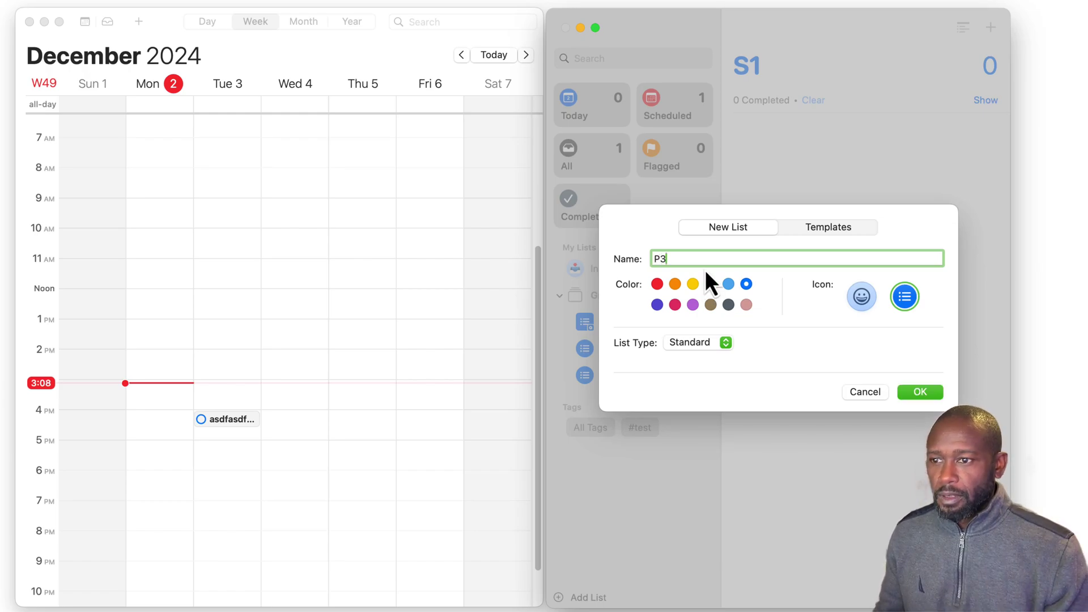
click(917, 393)
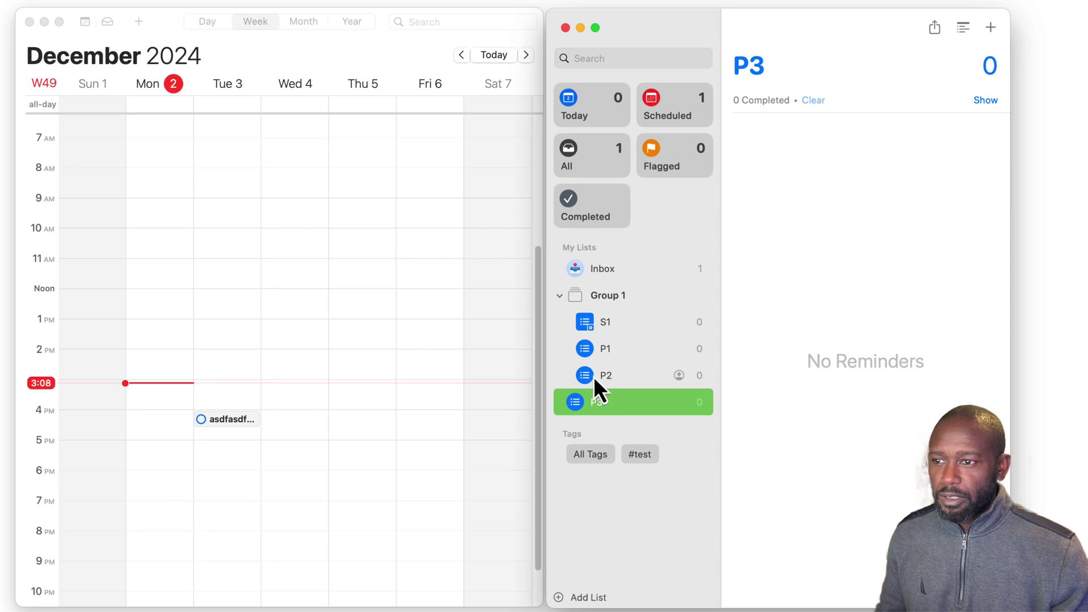
Combine P2 from Group 1 with the P3 list into a new group named Group 2
drag(593, 376, 600, 401)
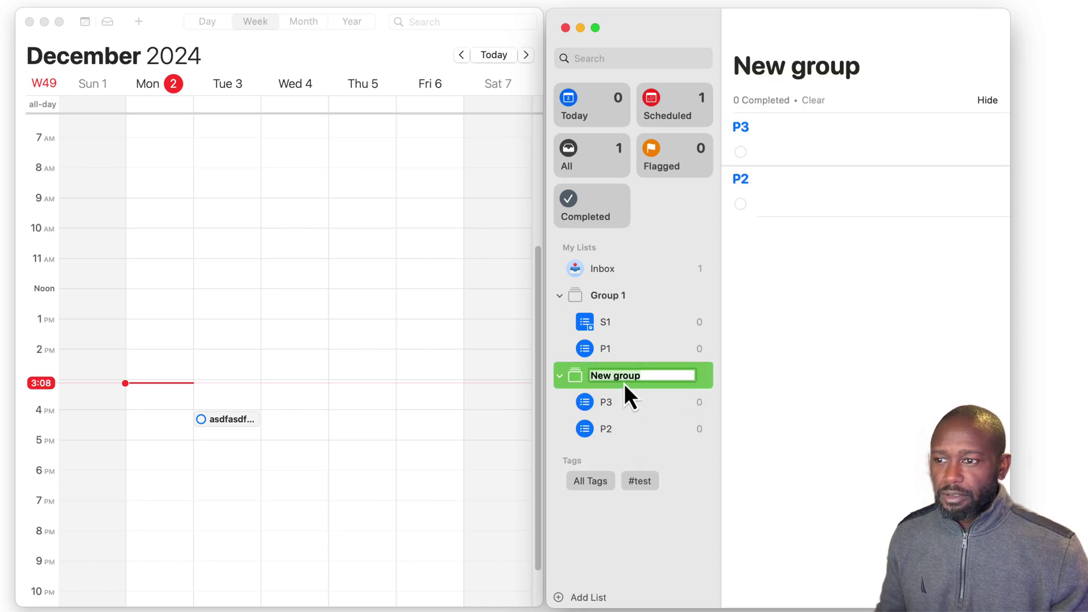
text(Group)
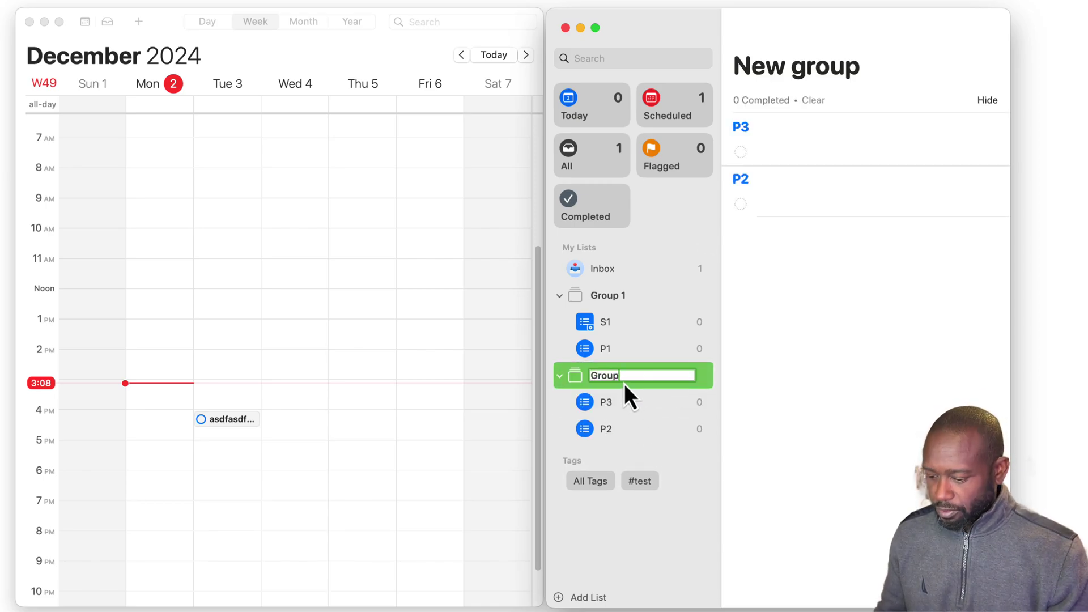
text( 2)
key(Return)
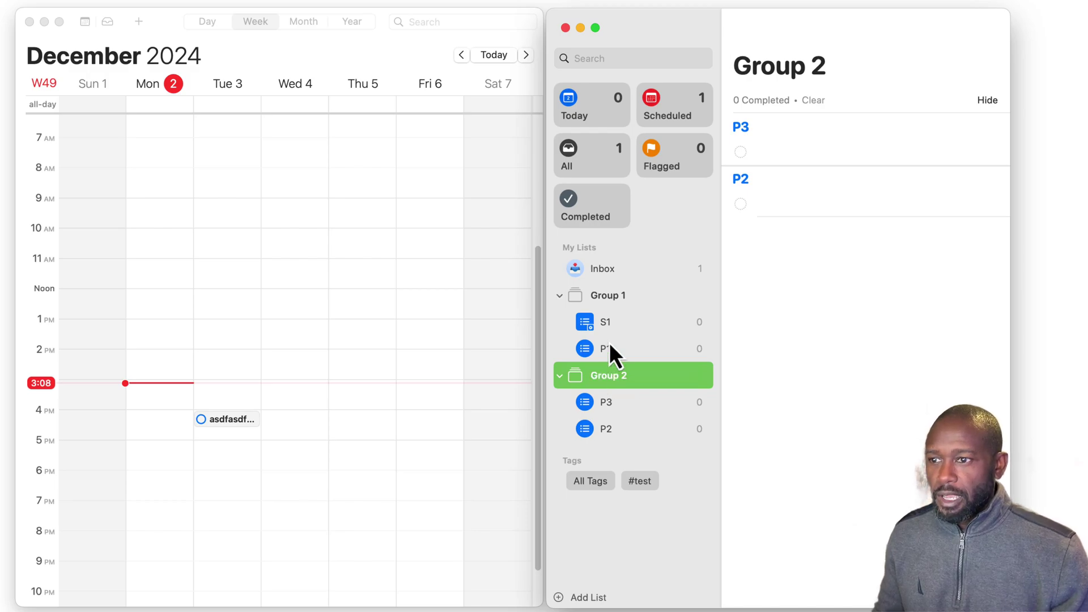
Try to move Group 2 among the lists, and check which actions are available for the group
mouse_move(578, 369)
mouse_down()
mouse_move(594, 368)
mouse_move(613, 300)
mouse_move(578, 301)
mouse_move(598, 296)
mouse_move(599, 306)
mouse_move(578, 381)
mouse_up()
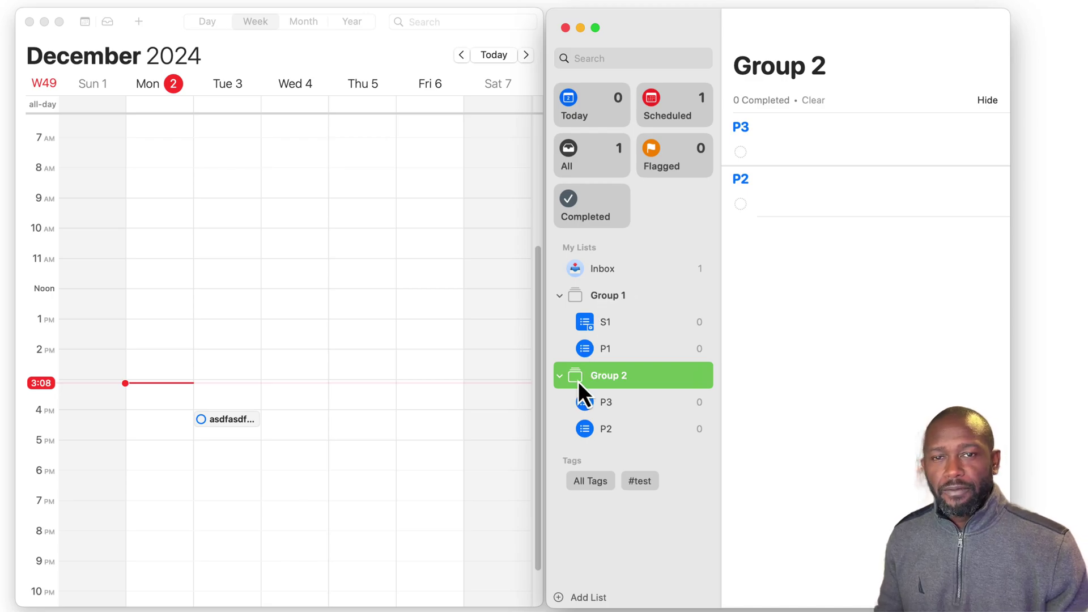
mouse_move(603, 425)
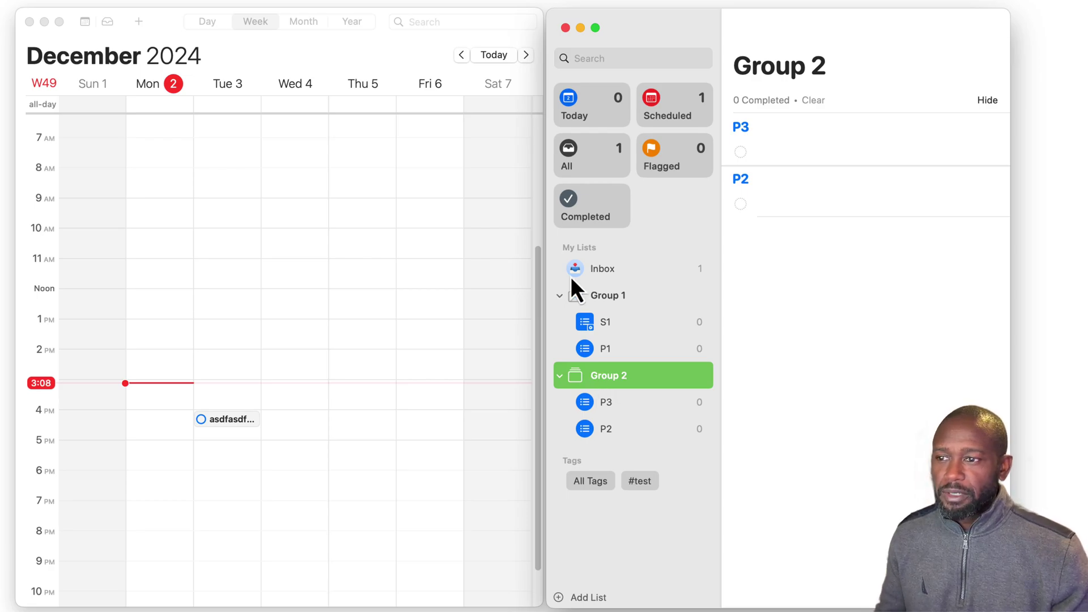
mouse_move(611, 396)
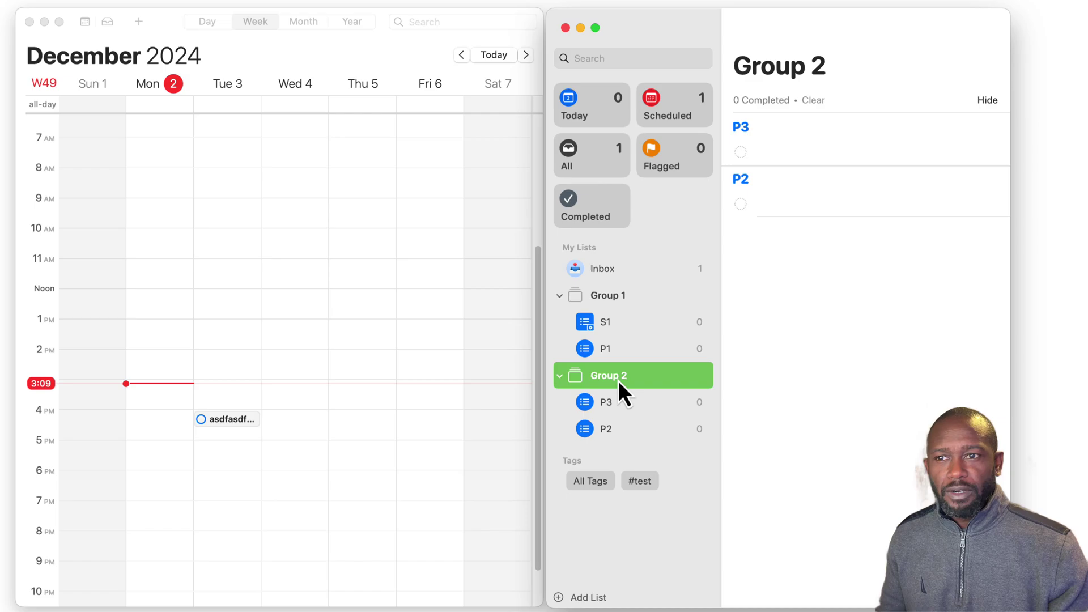
right_click(603, 377)
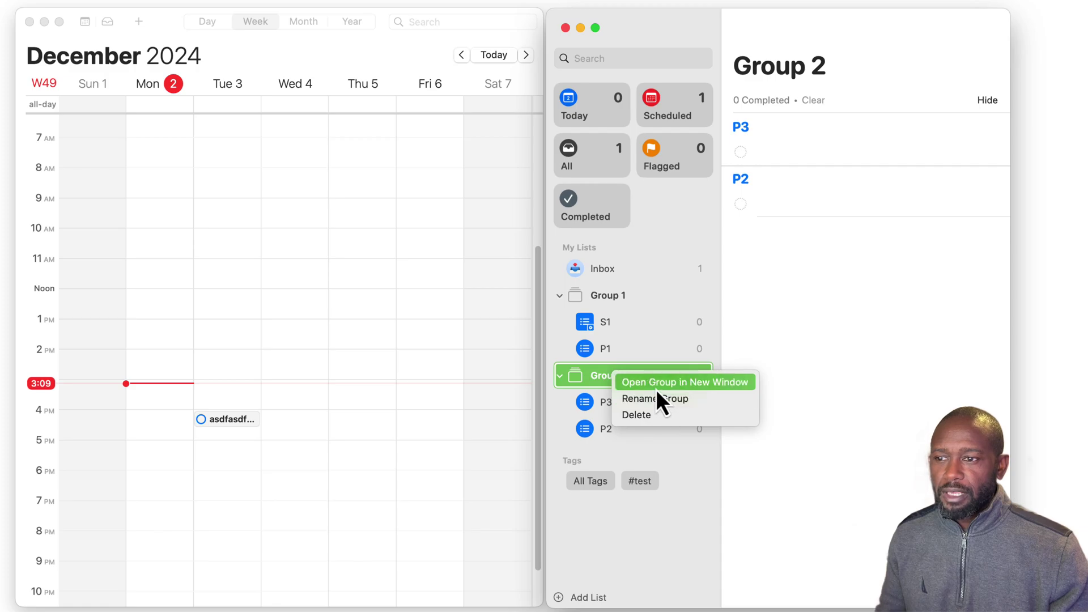
click(779, 329)
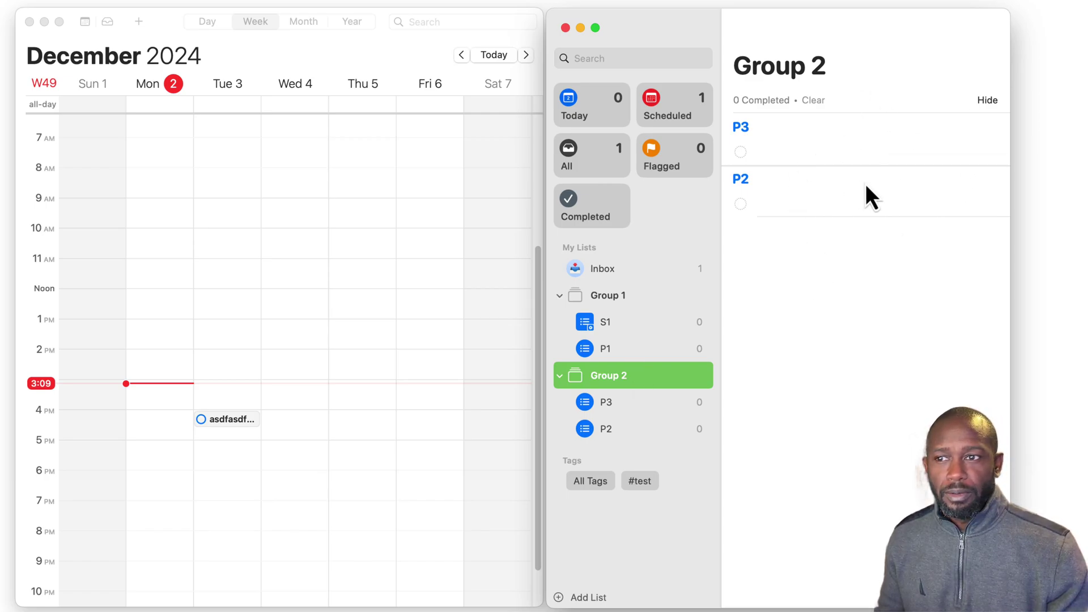
Open the P1 list and add a section named section 1
click(617, 349)
click(813, 260)
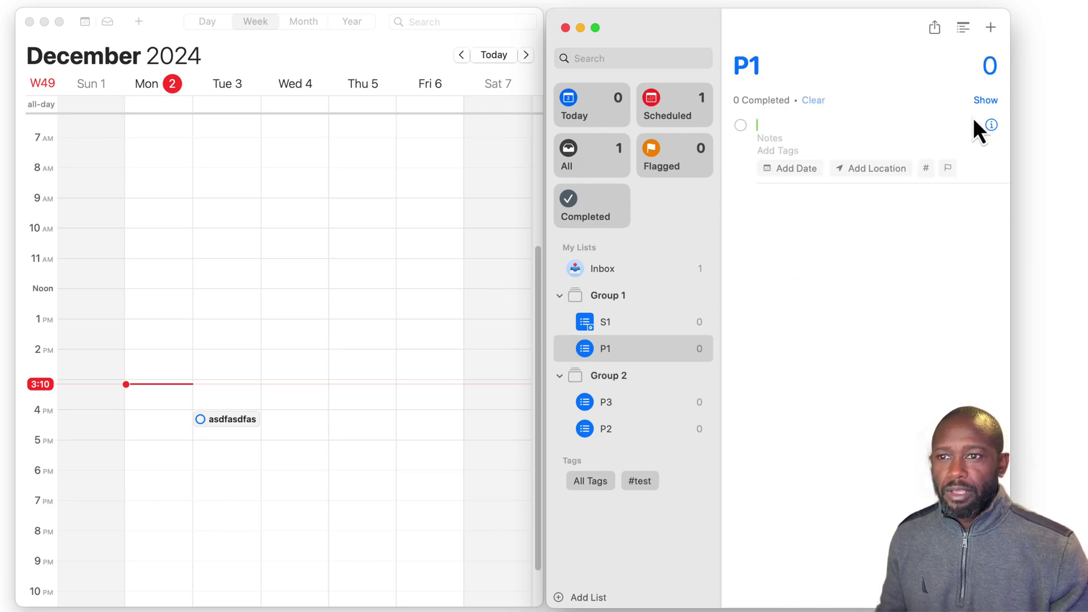
click(963, 28)
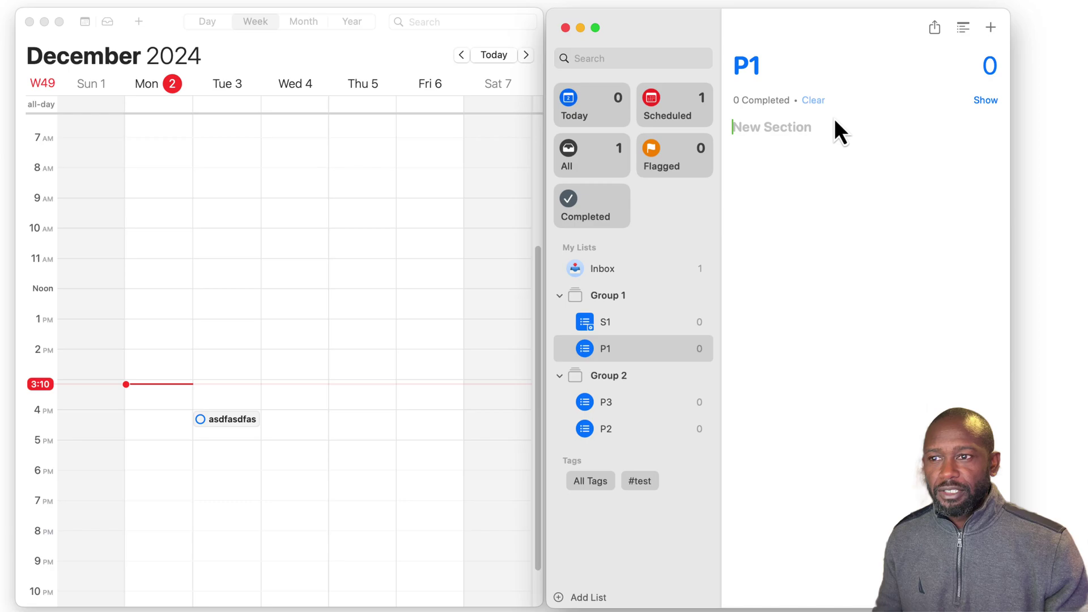
text(se)
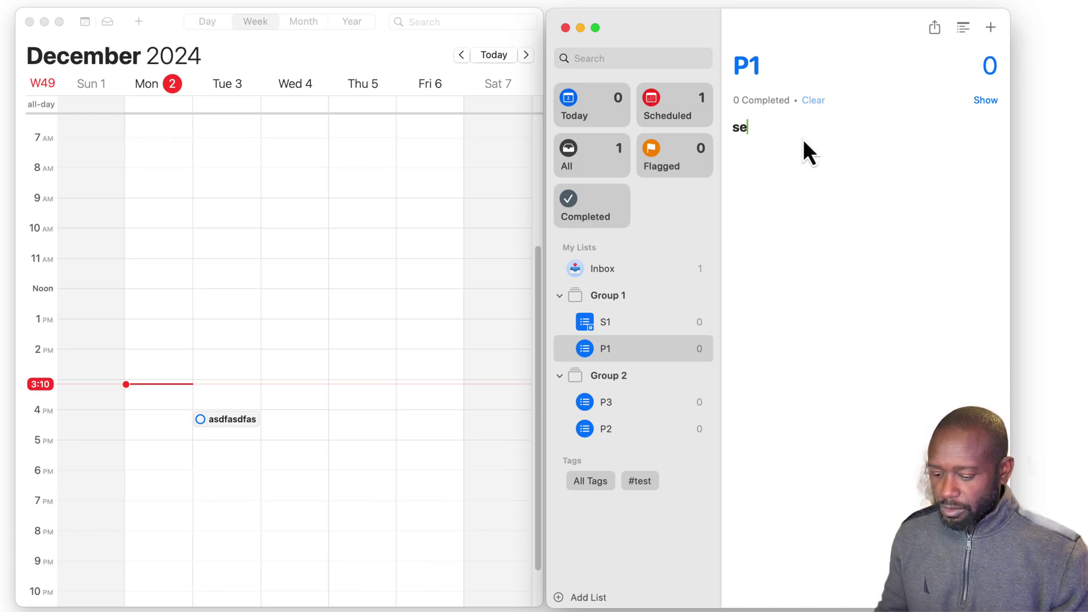
text(ction 1)
key(Return)
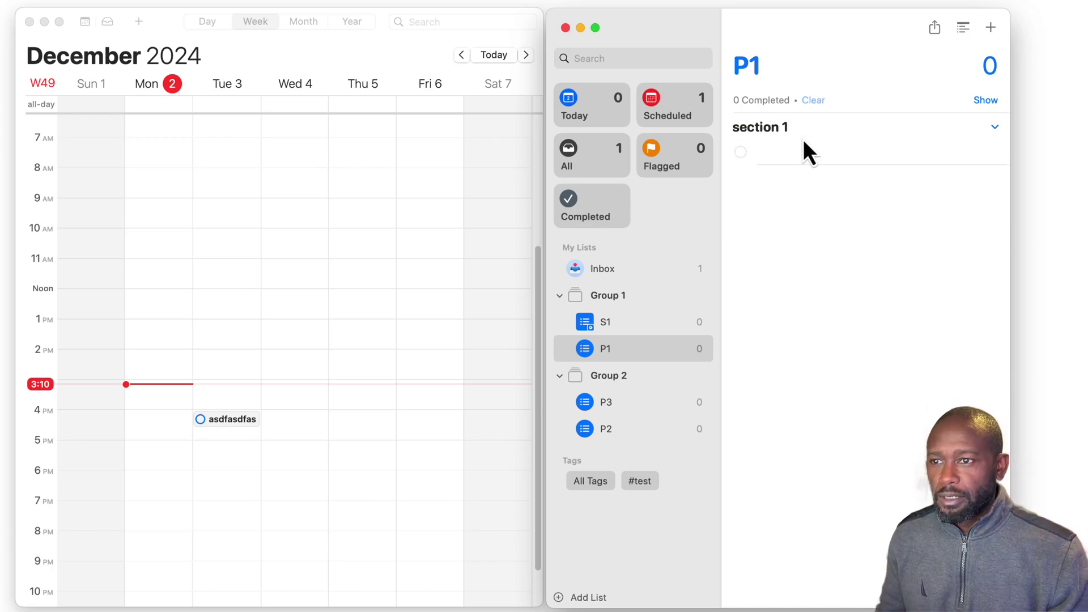
Add two more sections to the P1 list, named section 2 and section 3
click(963, 28)
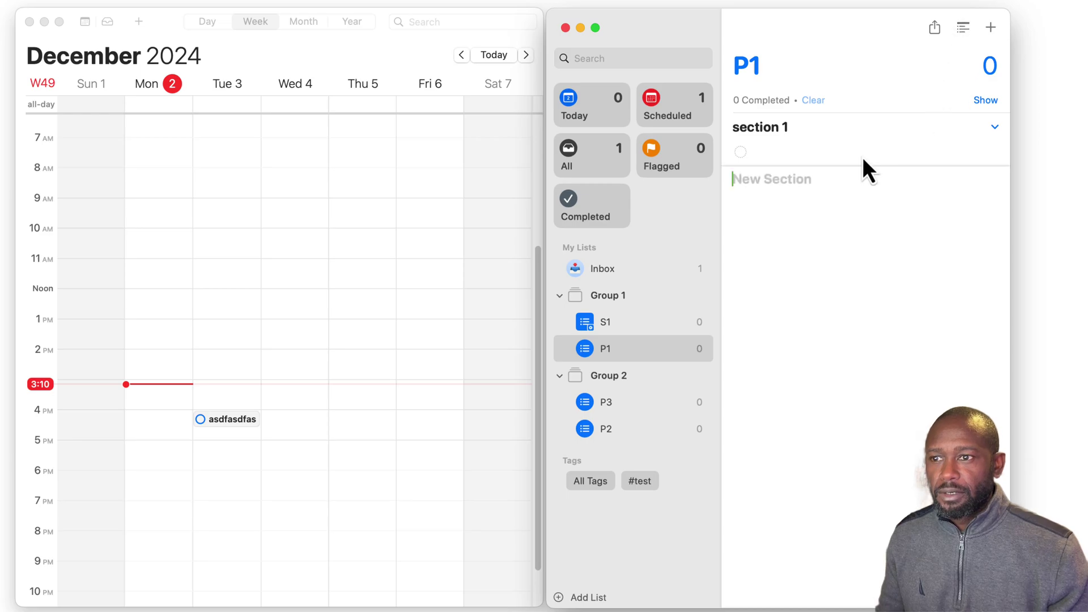
text(section 2)
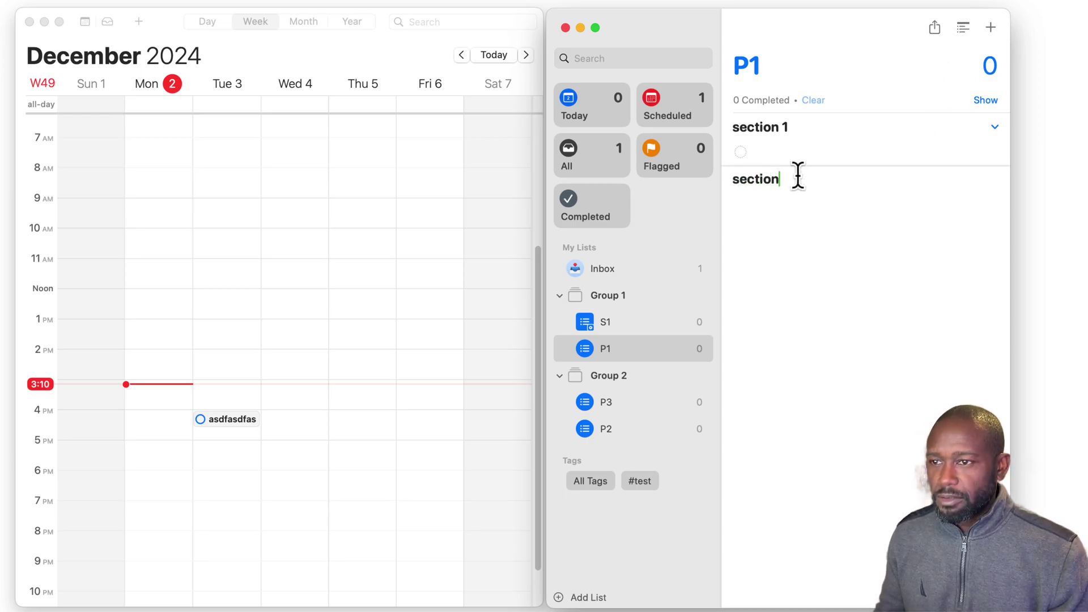
key(Return)
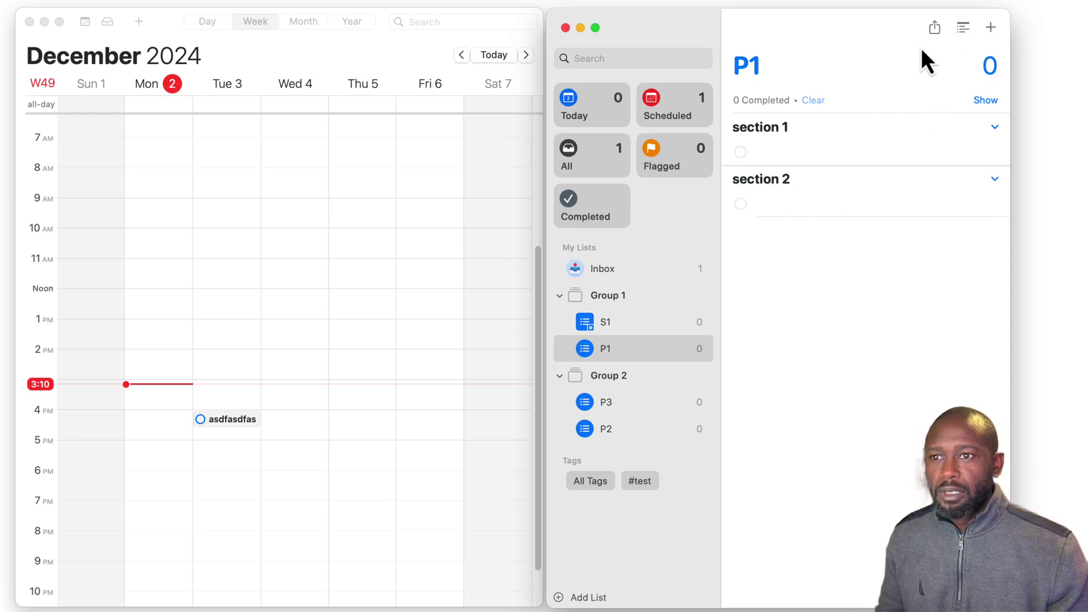
click(962, 28)
text(sect)
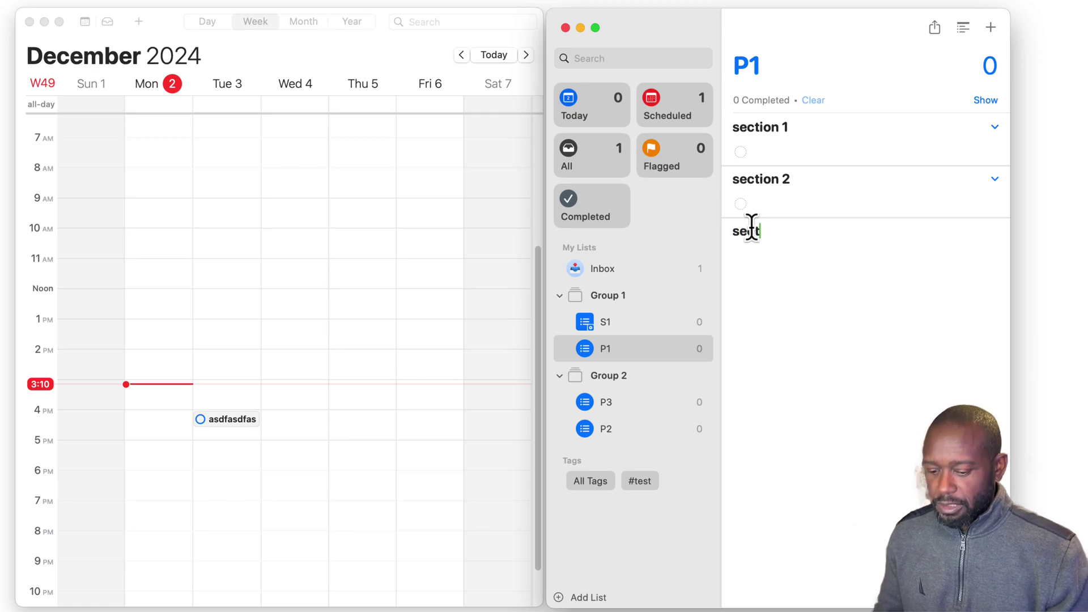
text(ion 3)
key(Return)
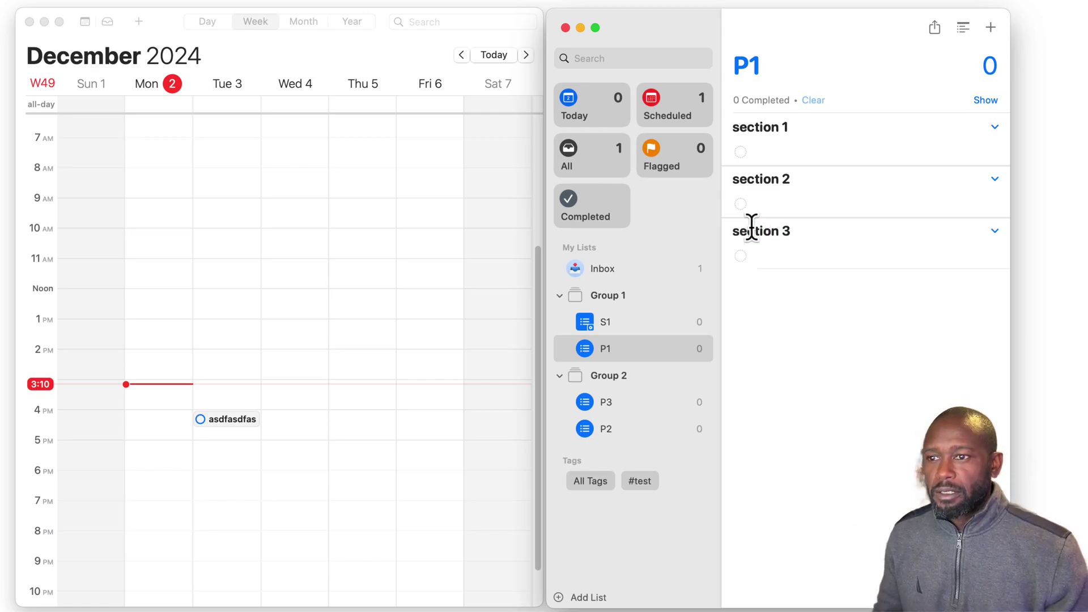
Collapse section 3, section 2 and section 1 in the P1 list
click(763, 300)
click(779, 228)
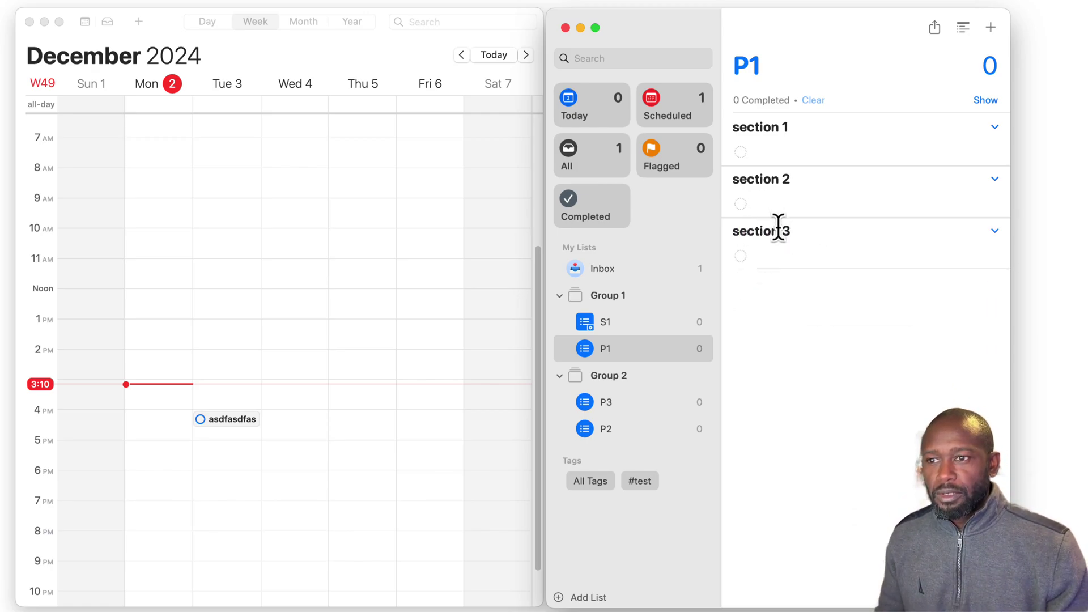
click(994, 230)
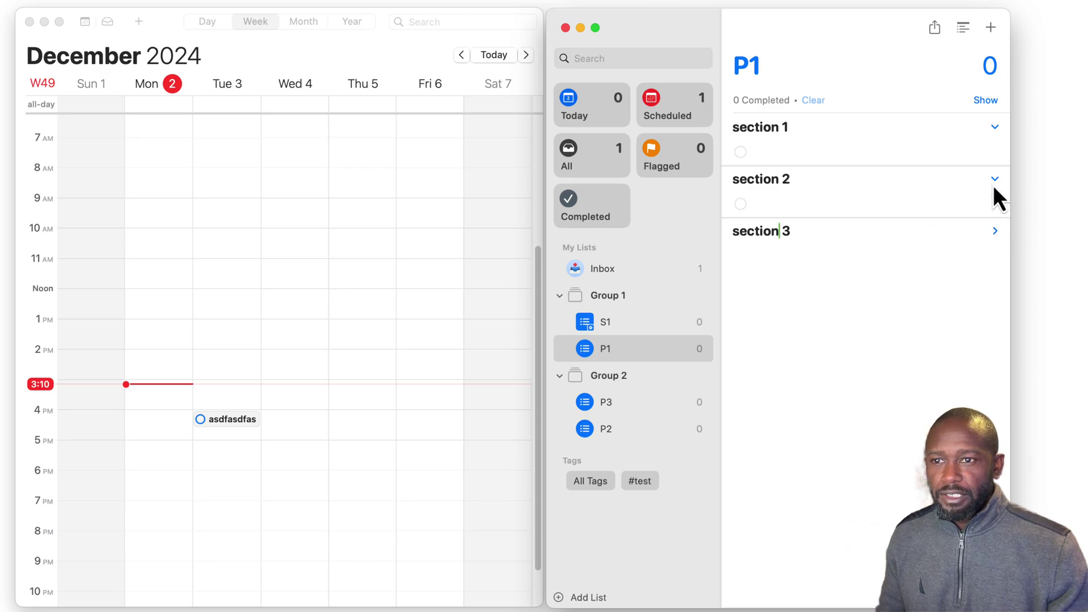
click(994, 179)
click(995, 127)
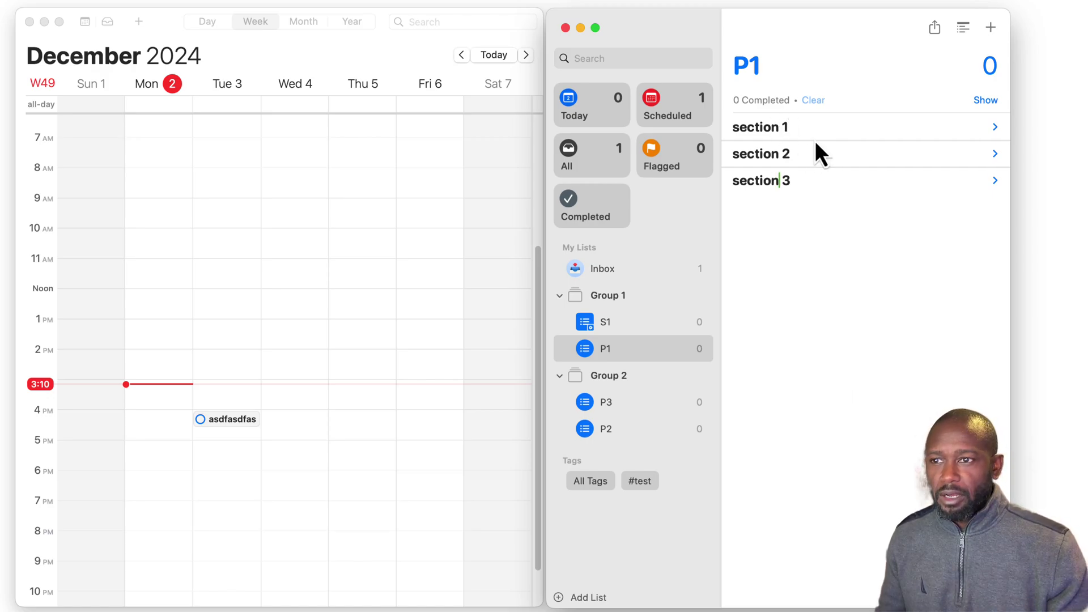
Rename section 1 as backlog, section 2 as in process, and section 3 as done
click(791, 127)
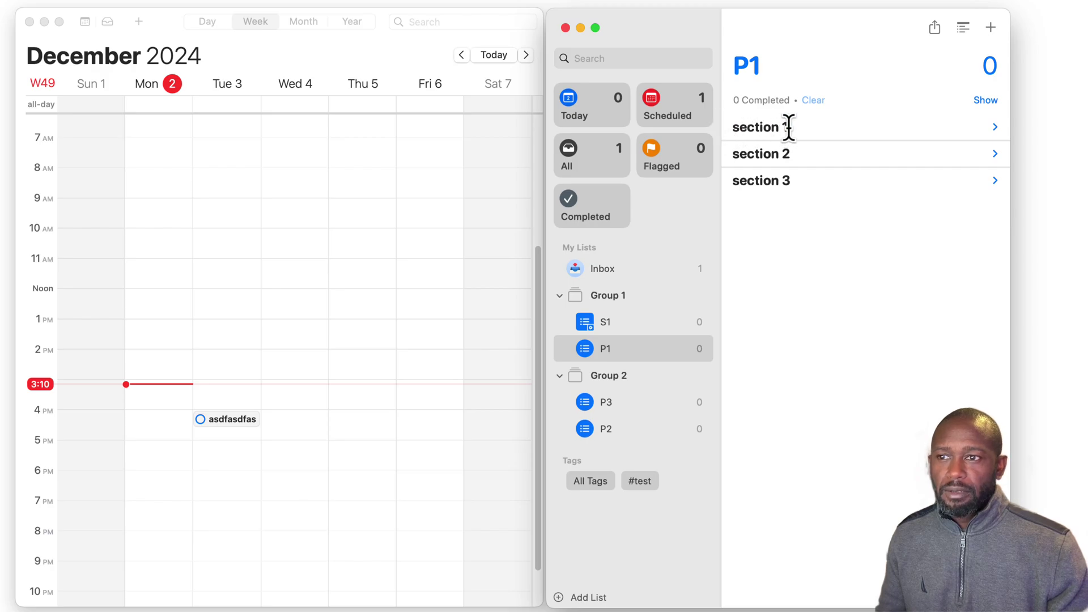
drag(787, 127, 728, 127)
text(bac)
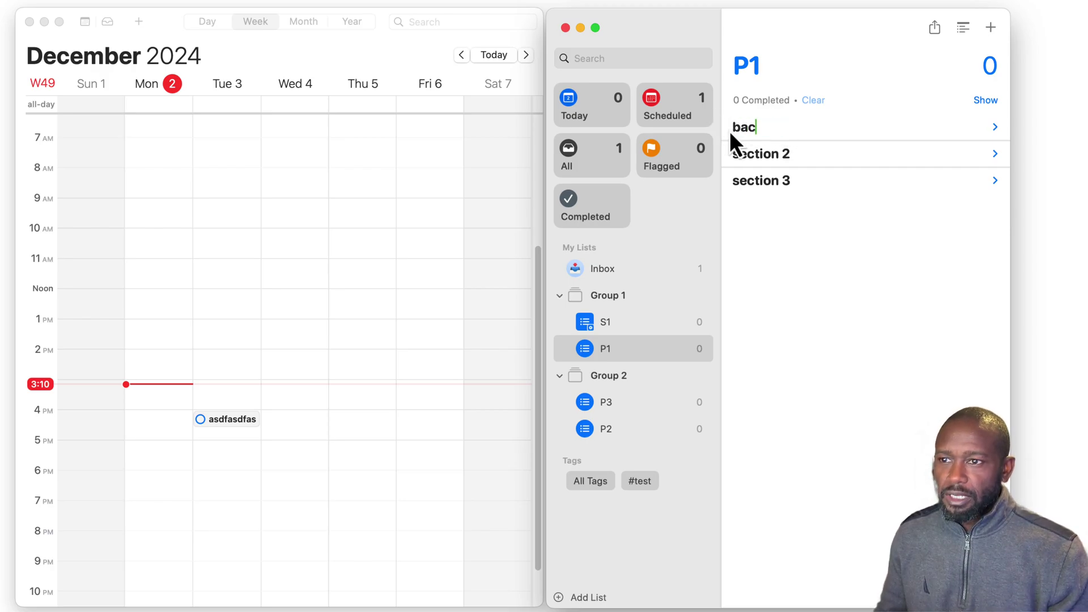
text(klog)
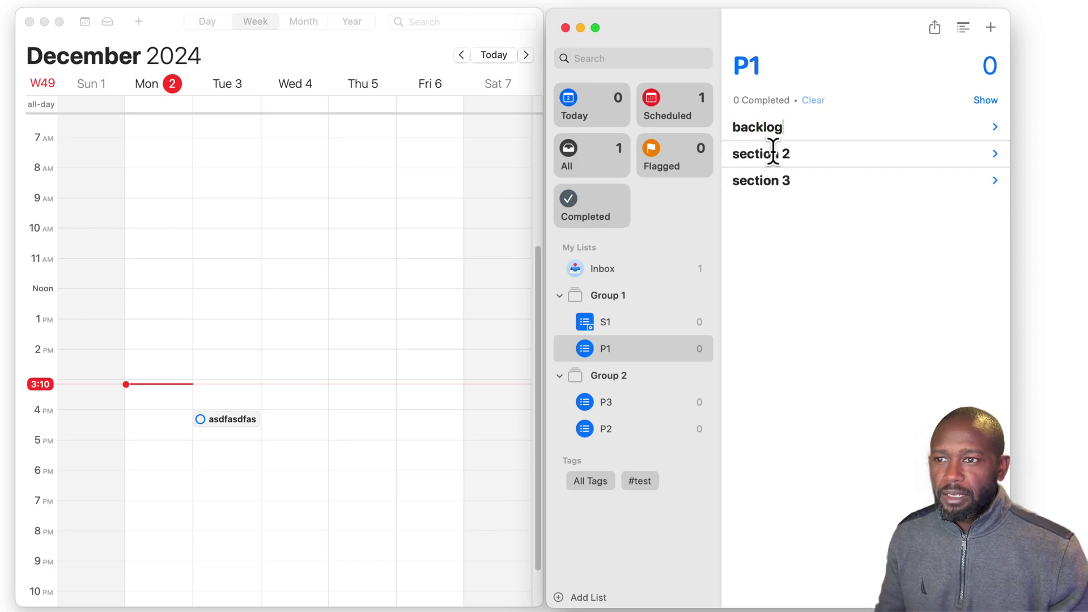
triple_click(773, 153)
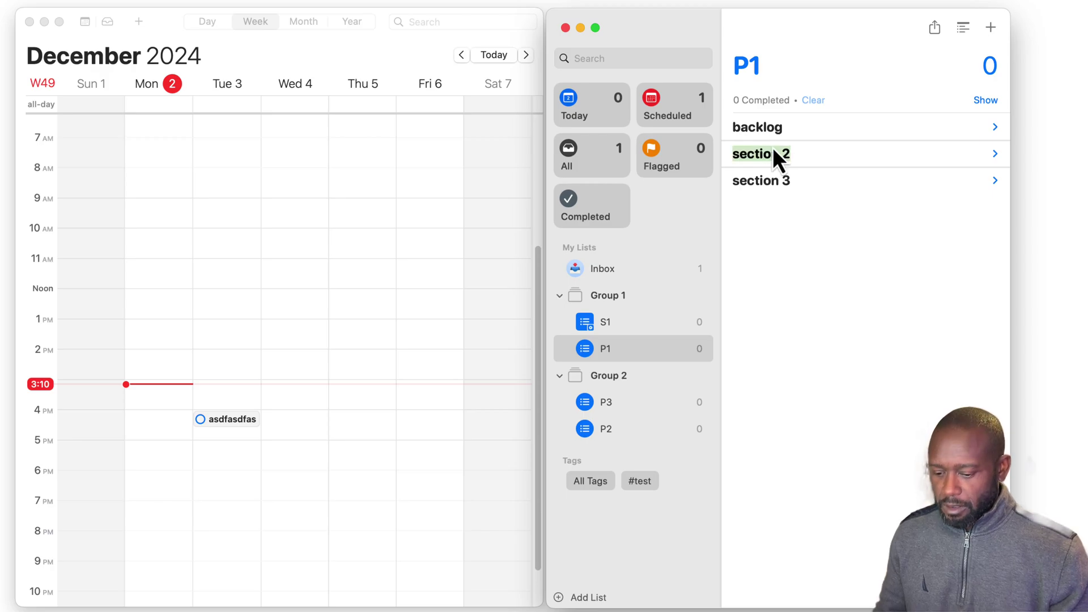
text(in process)
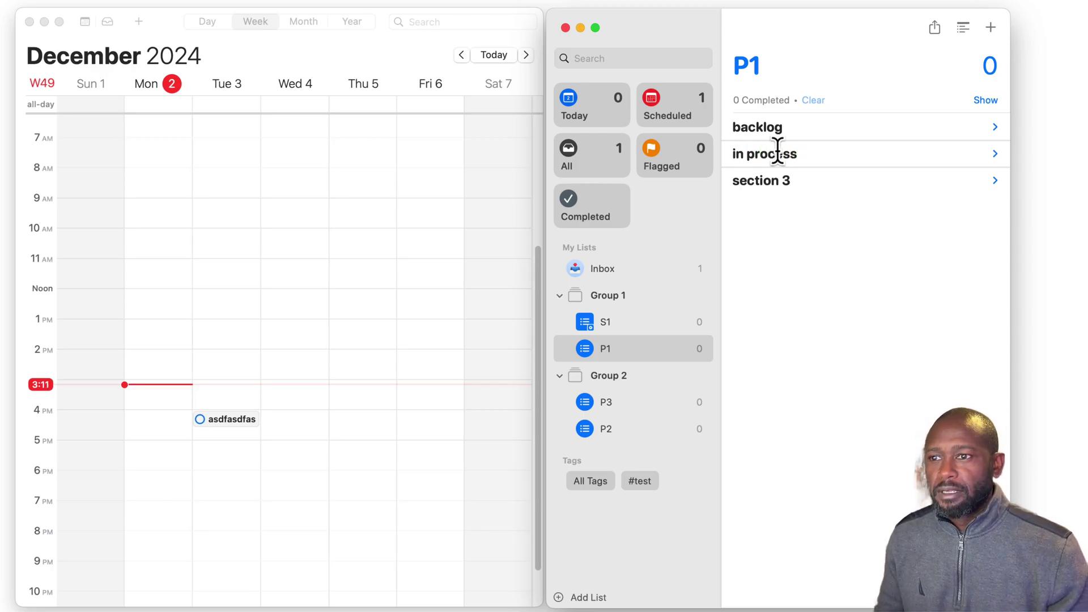
triple_click(773, 180)
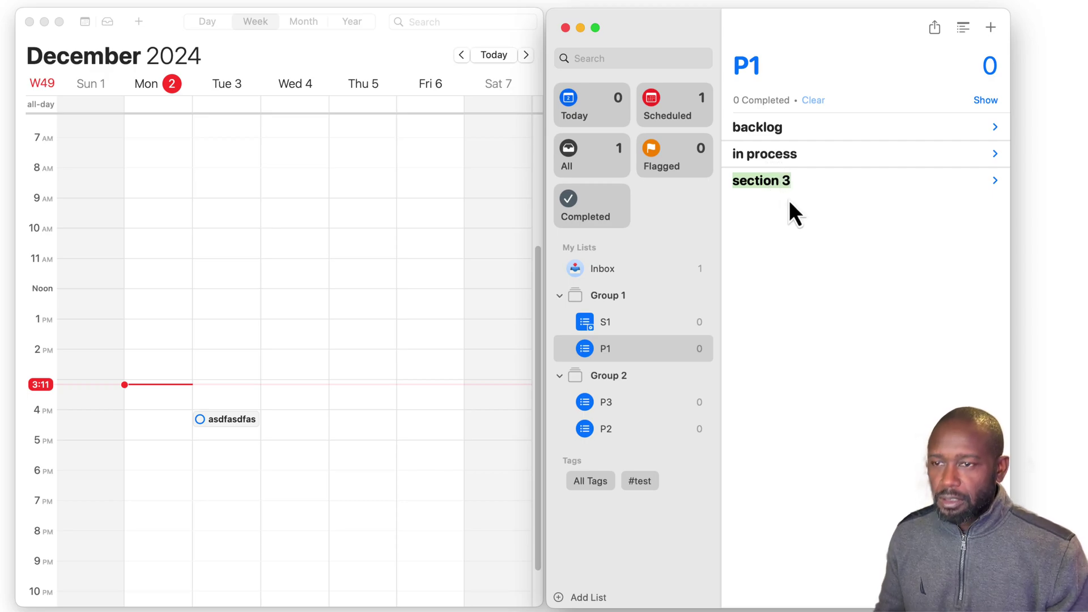
text(done)
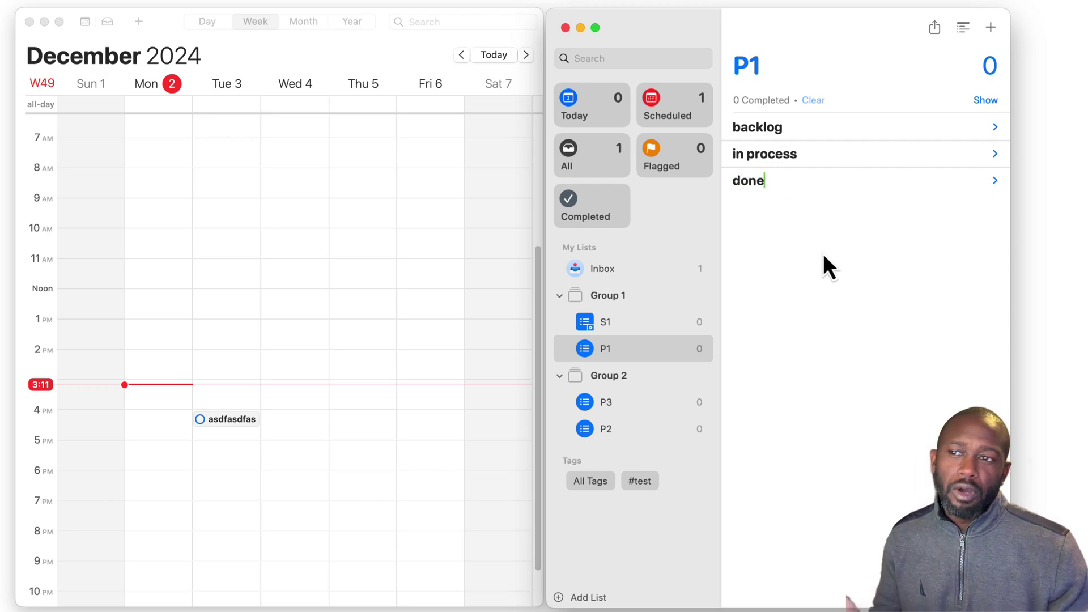
click(823, 253)
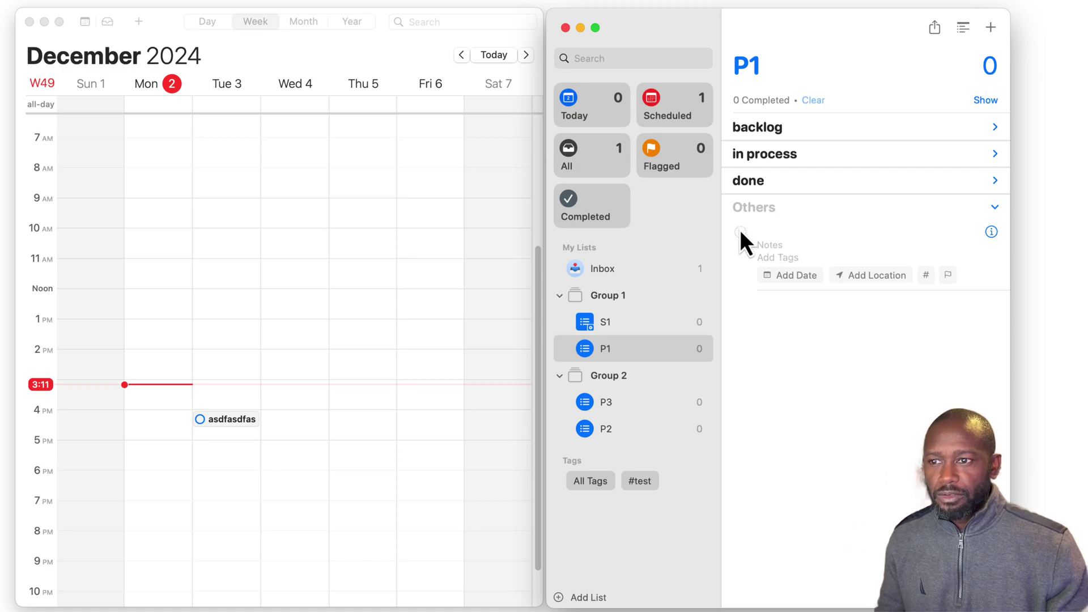
click(822, 373)
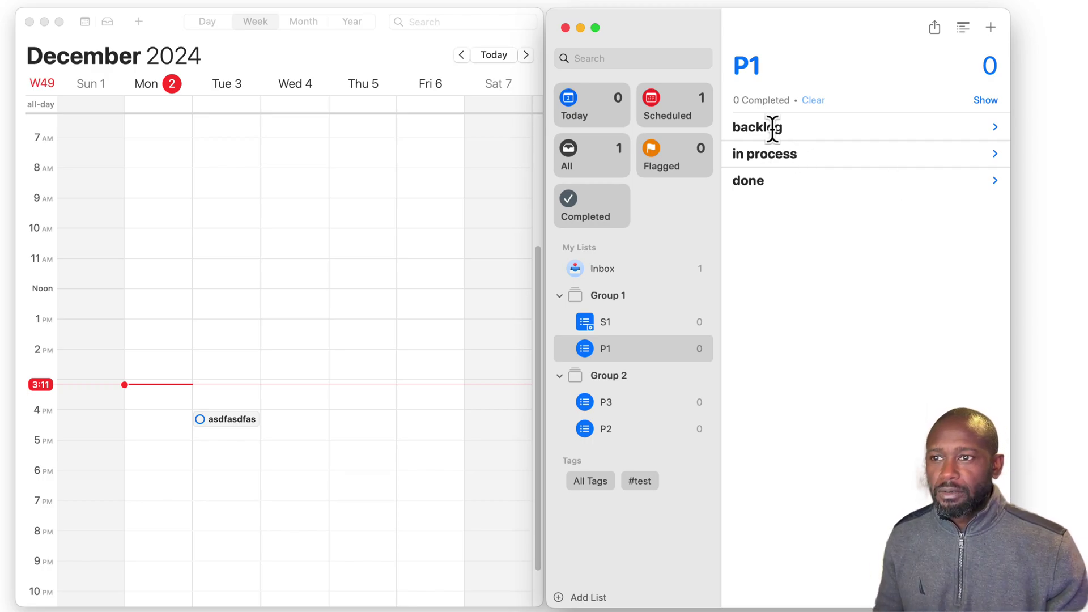
Display the P1 list as columns and widen the Reminders window so all three sections fit
right_click(589, 349)
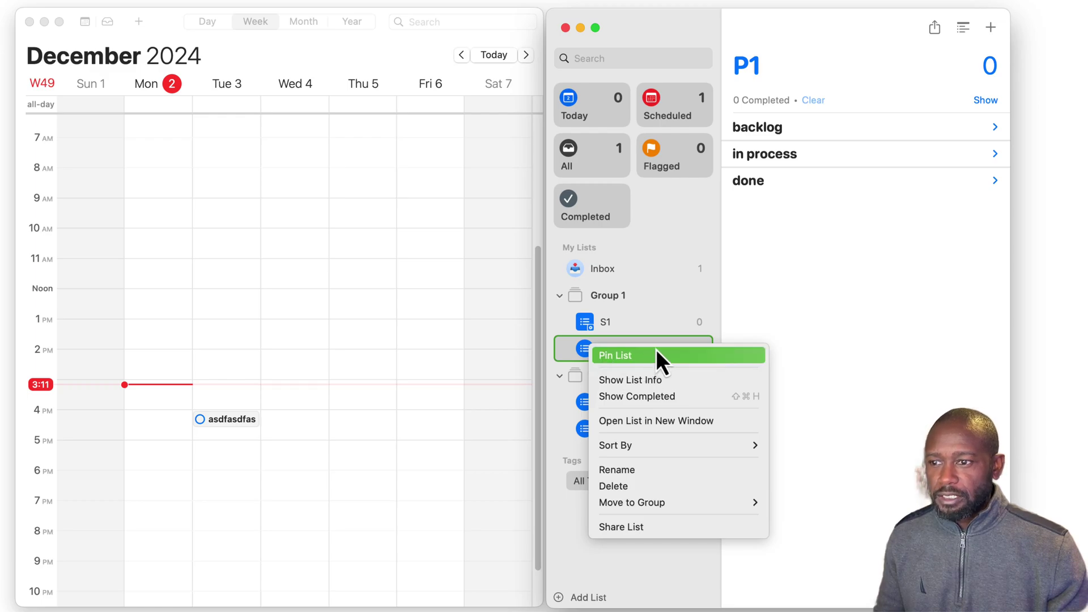
click(655, 356)
click(600, 350)
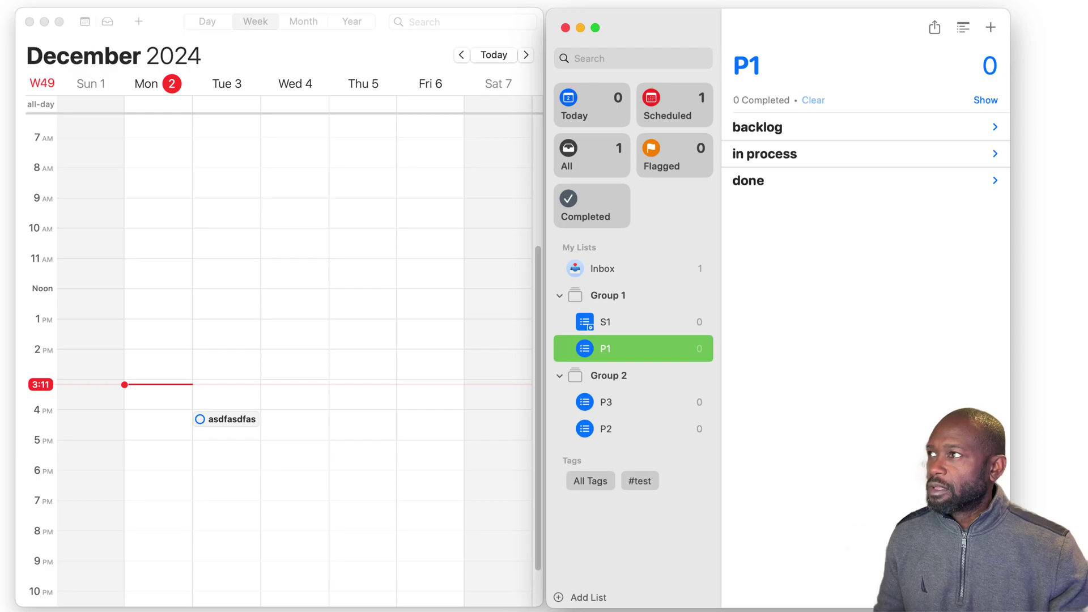
key(super+ctrl+2)
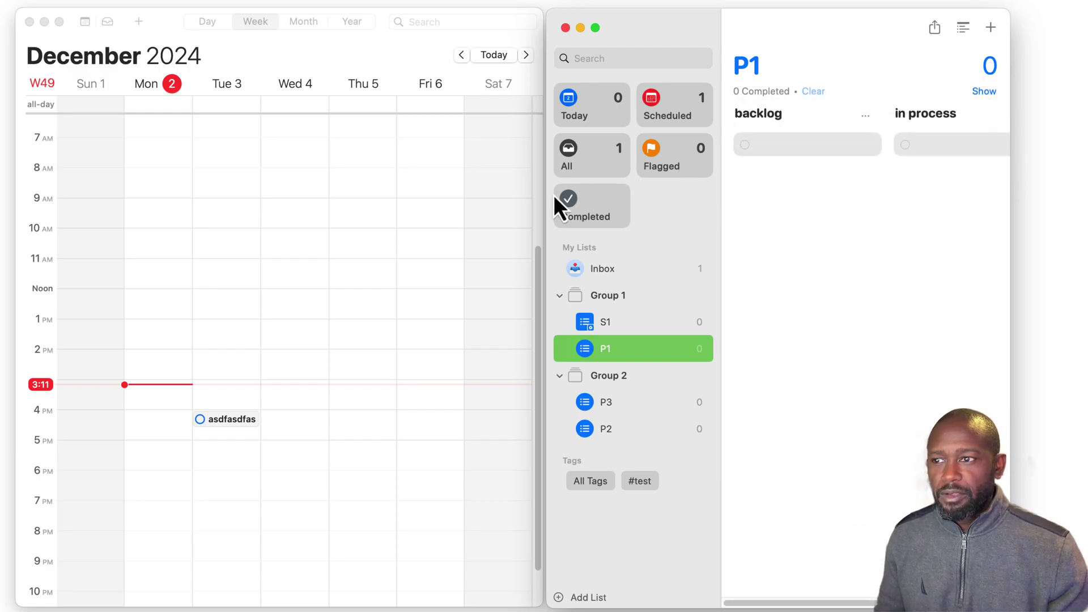
drag(545, 195, 281, 188)
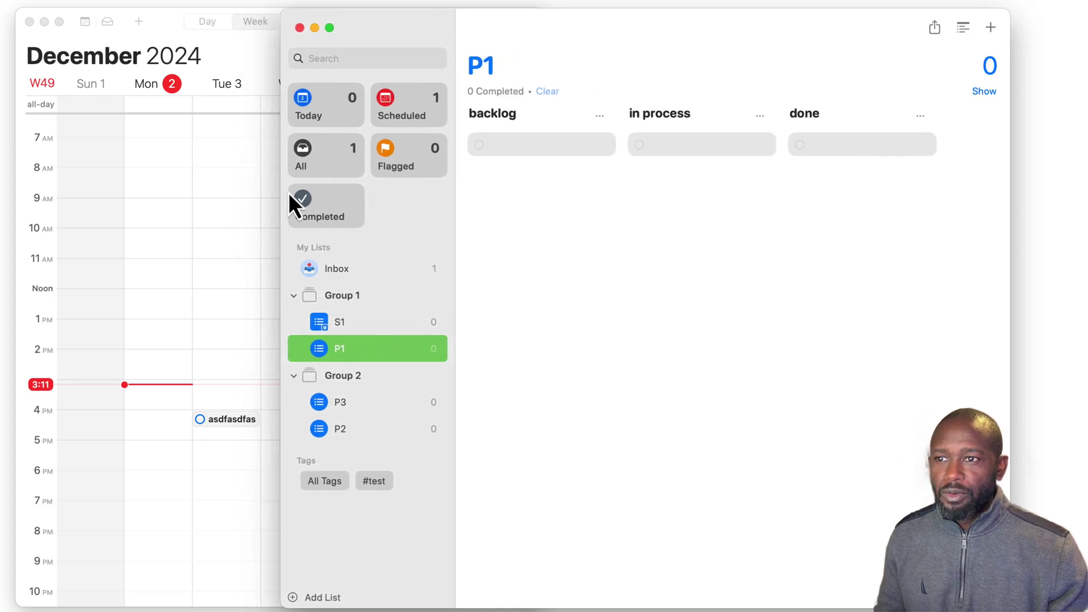
Add three reminders named one, two and three to the backlog section
click(510, 152)
text(one)
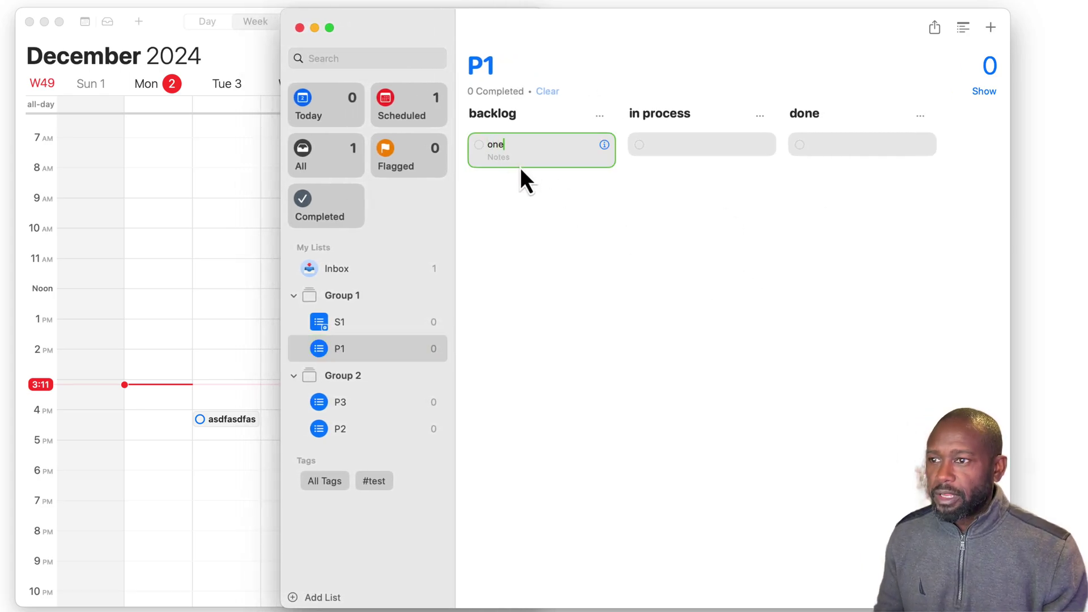
key(Return)
text(two)
key(Return)
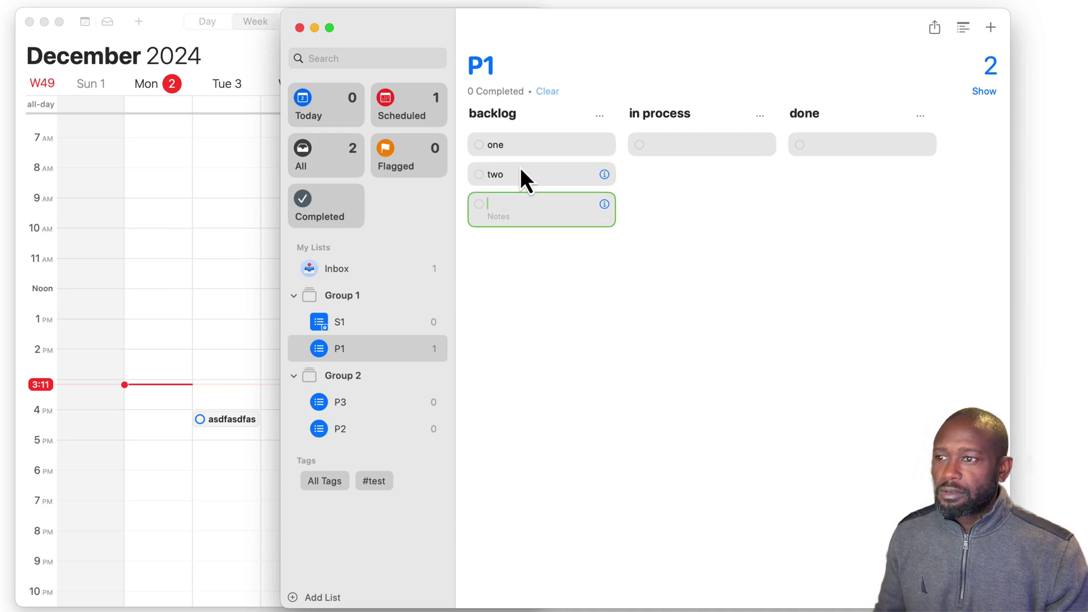
text(three)
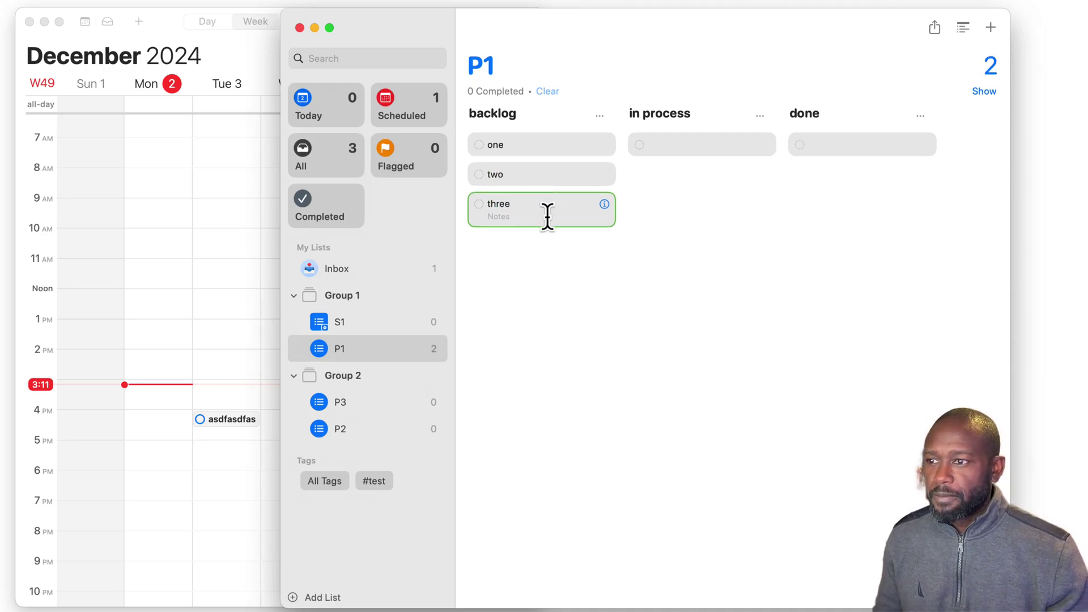
key(Escape)
click(512, 145)
key(Escape)
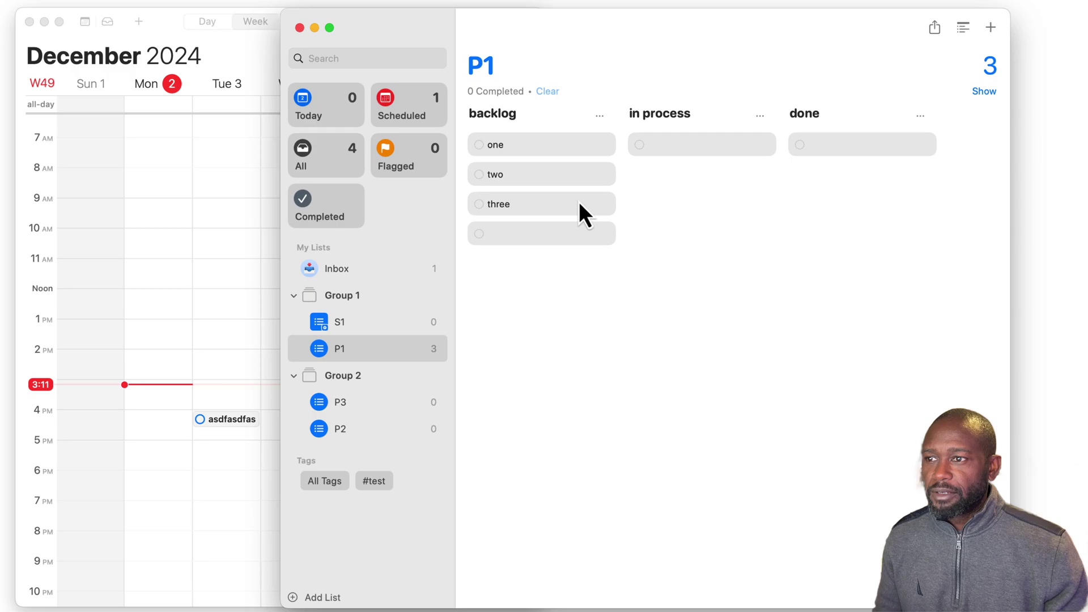
Move reminder one to the in process section and reminder two to the done section
drag(485, 144, 685, 149)
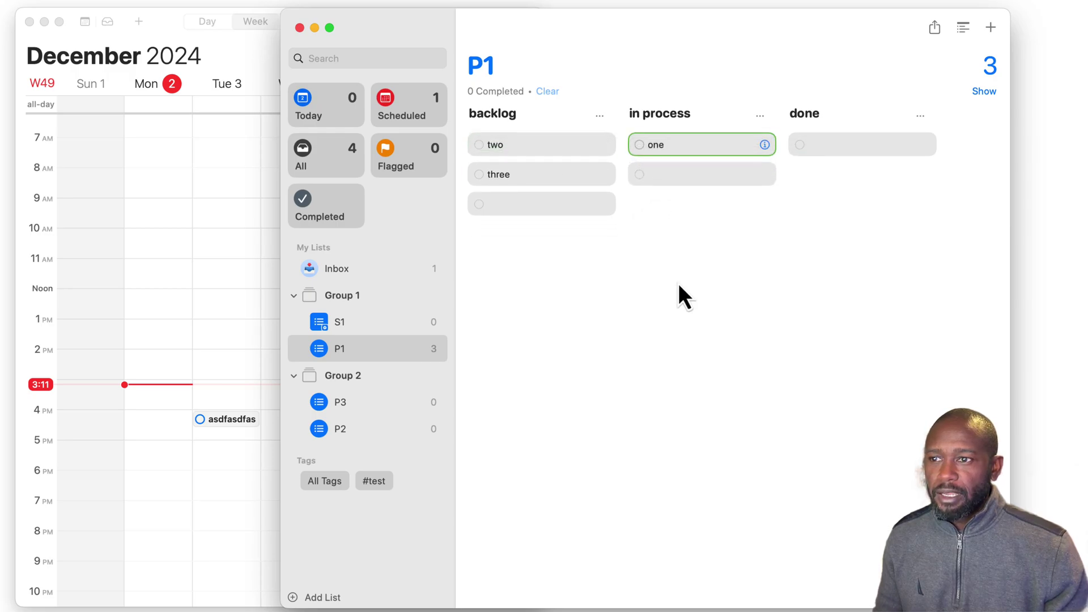
click(534, 177)
click(538, 306)
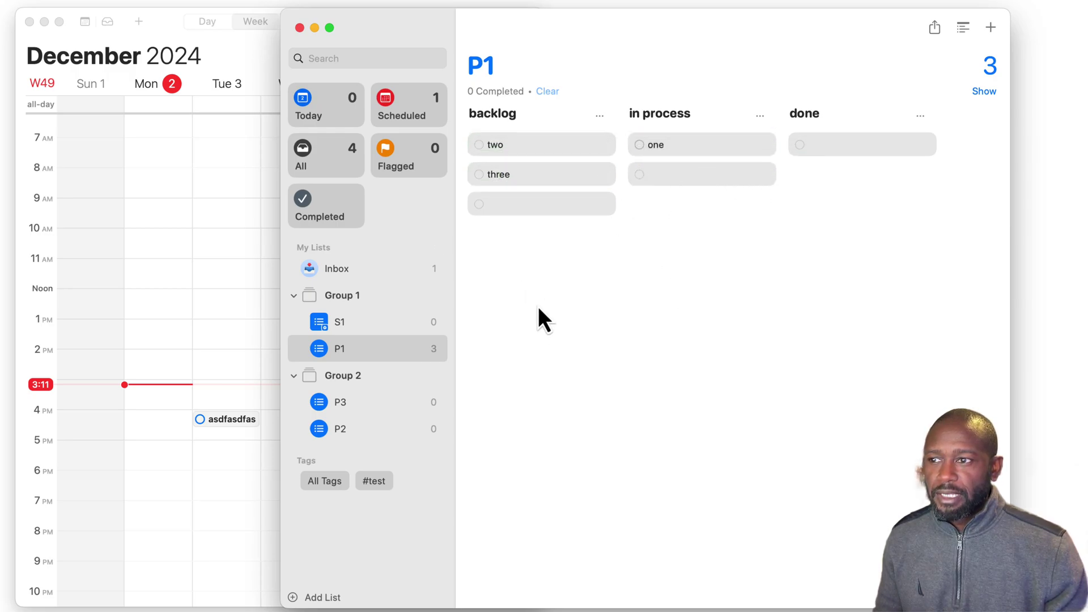
click(507, 181)
click(706, 250)
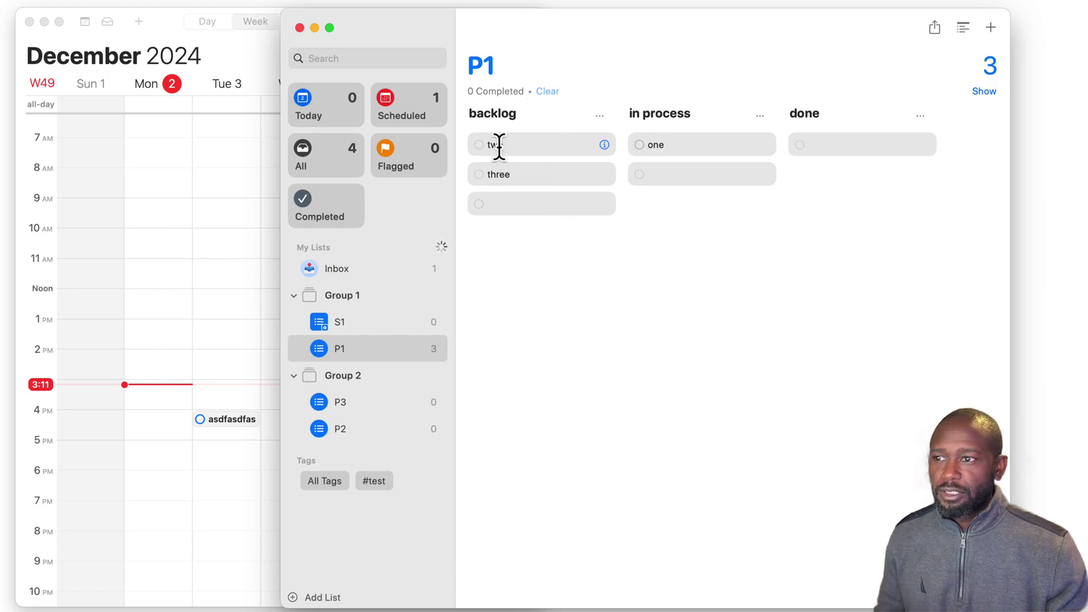
drag(474, 149, 826, 144)
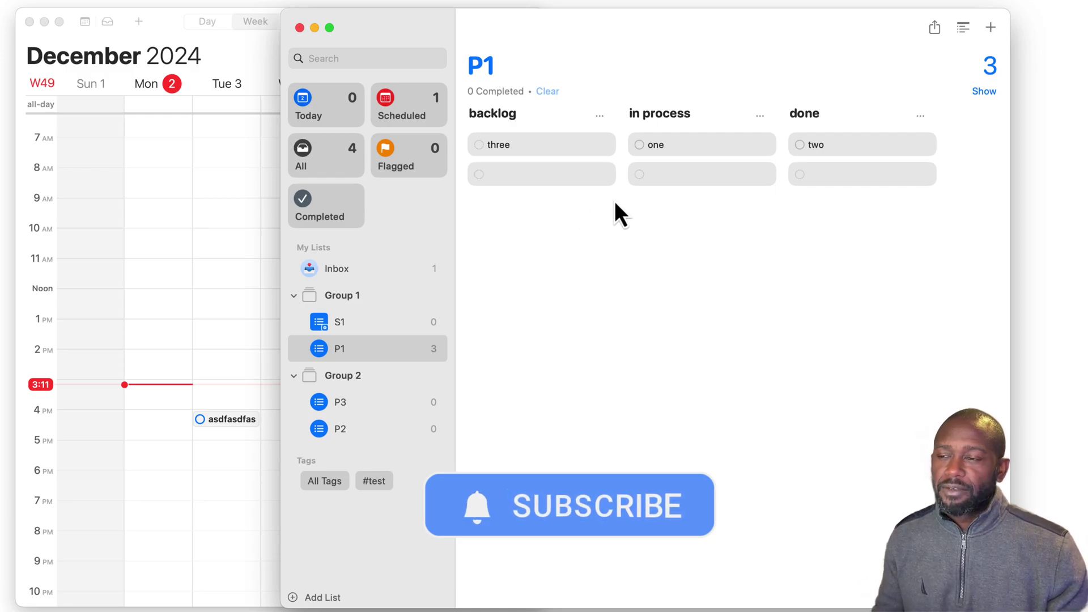
Tag reminder three in the backlog section with #test
click(544, 145)
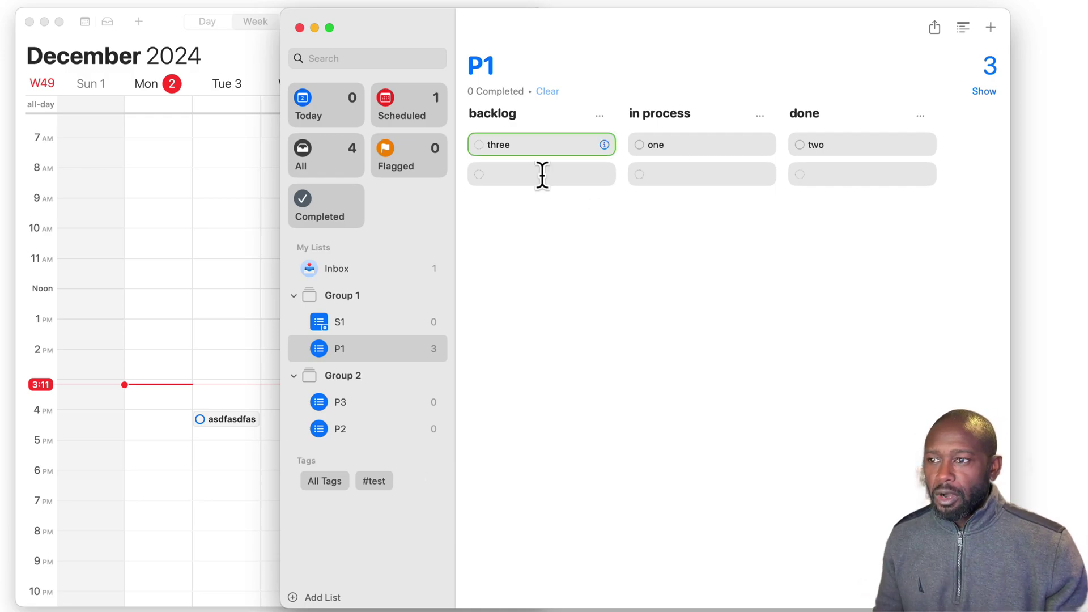
click(604, 145)
click(646, 90)
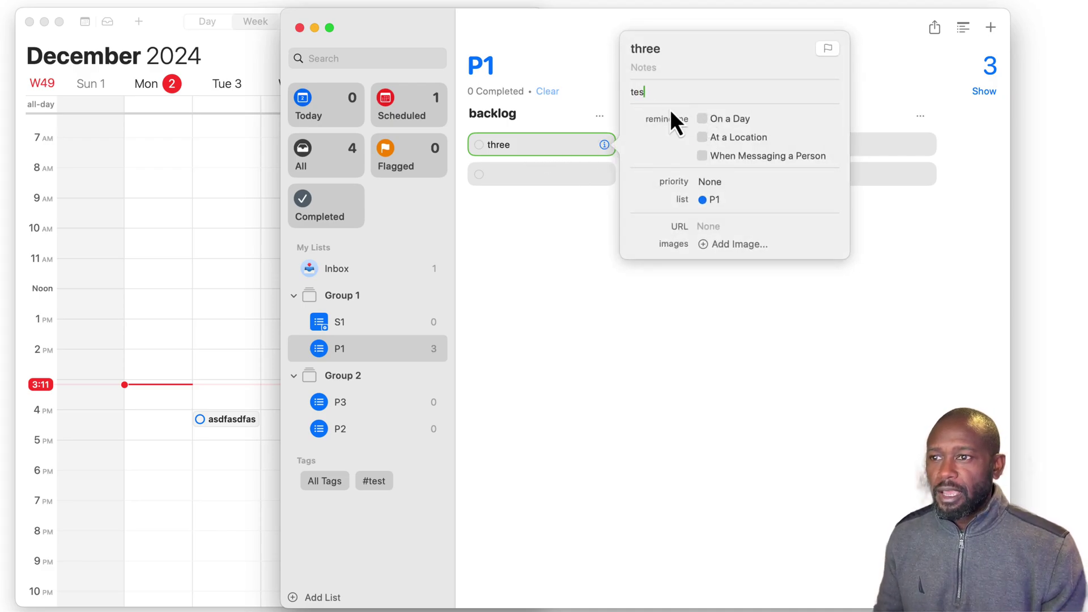
text(#)
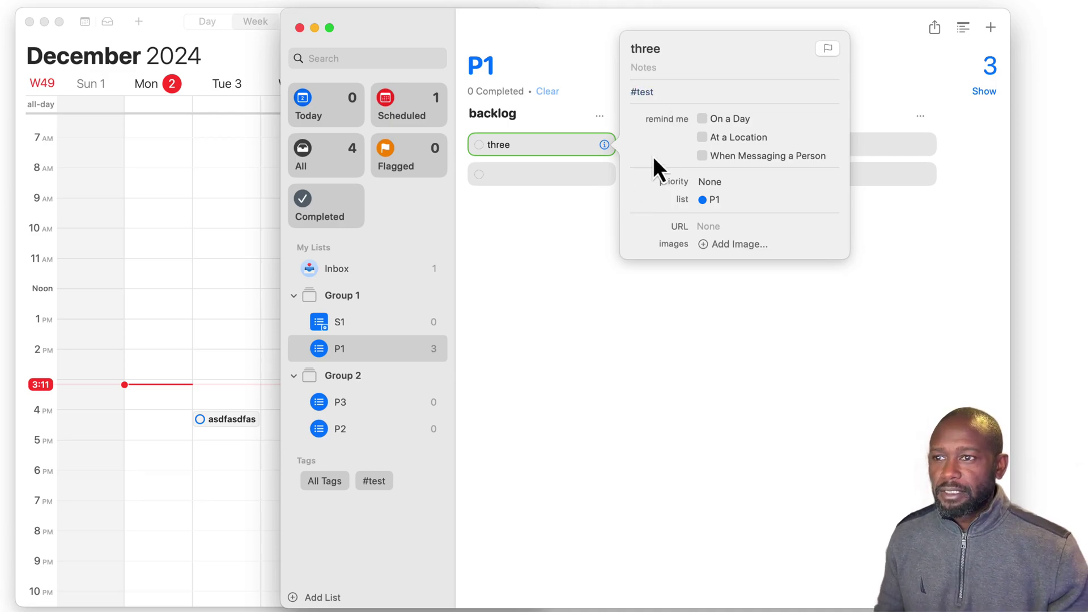
click(709, 317)
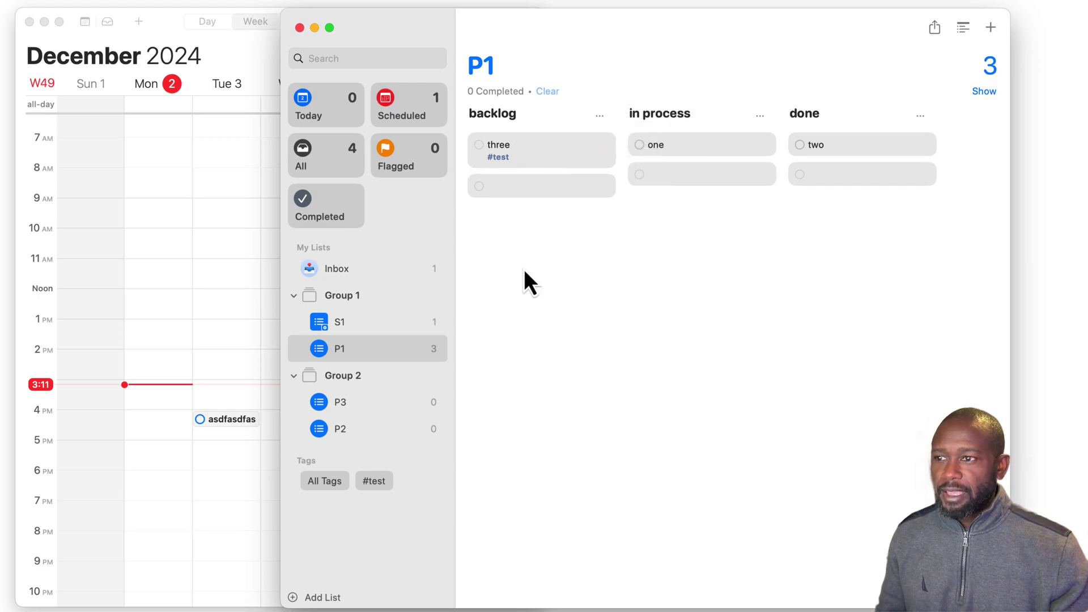
Open the S1 smart list and examine the tag filter in its settings, leaving them unchanged
click(371, 326)
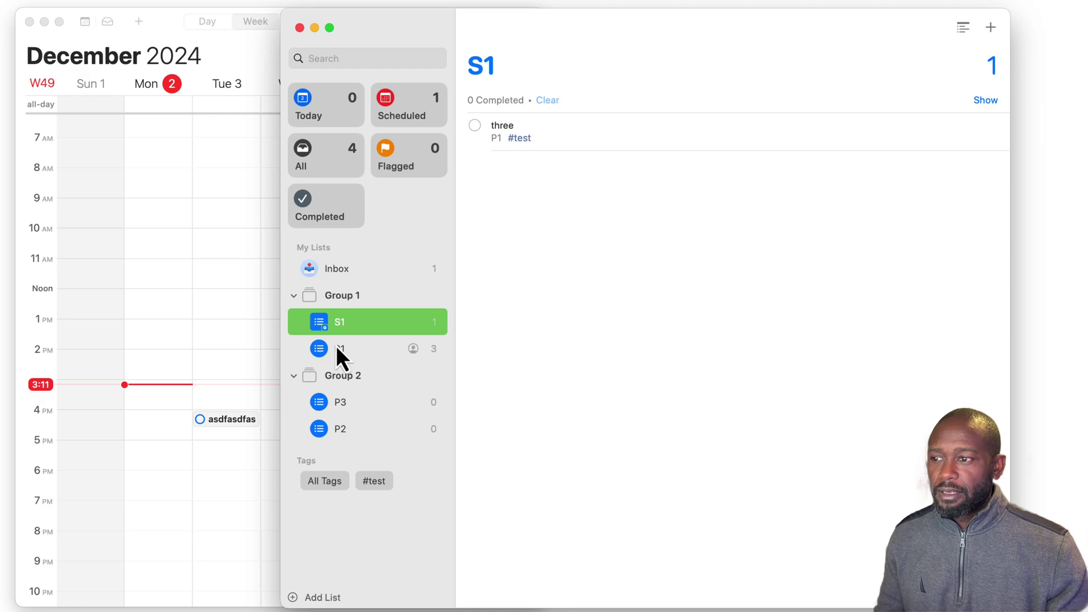
right_click(331, 323)
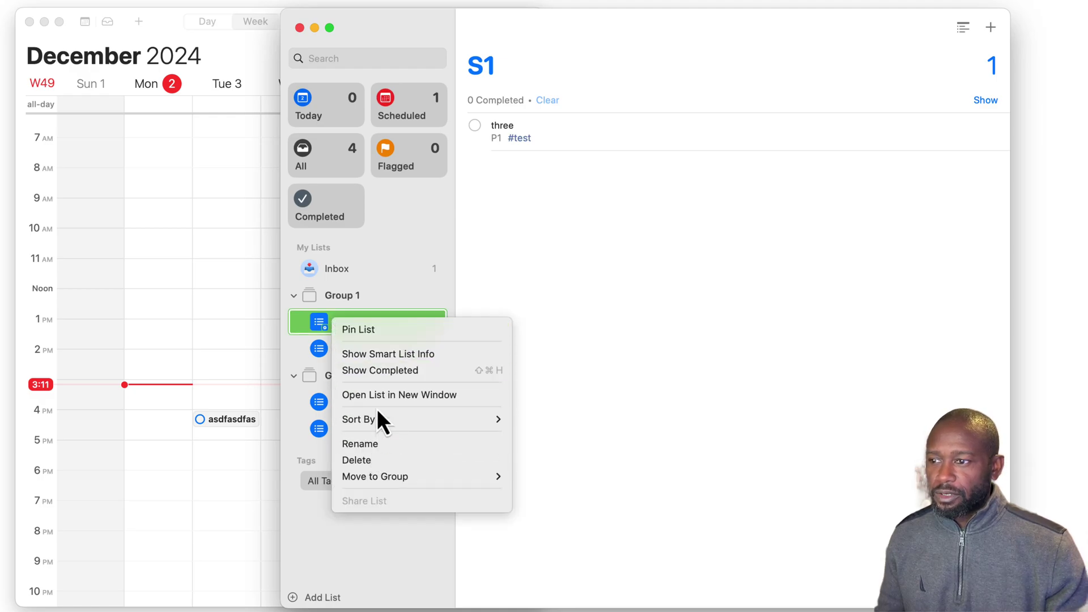
mouse_move(408, 419)
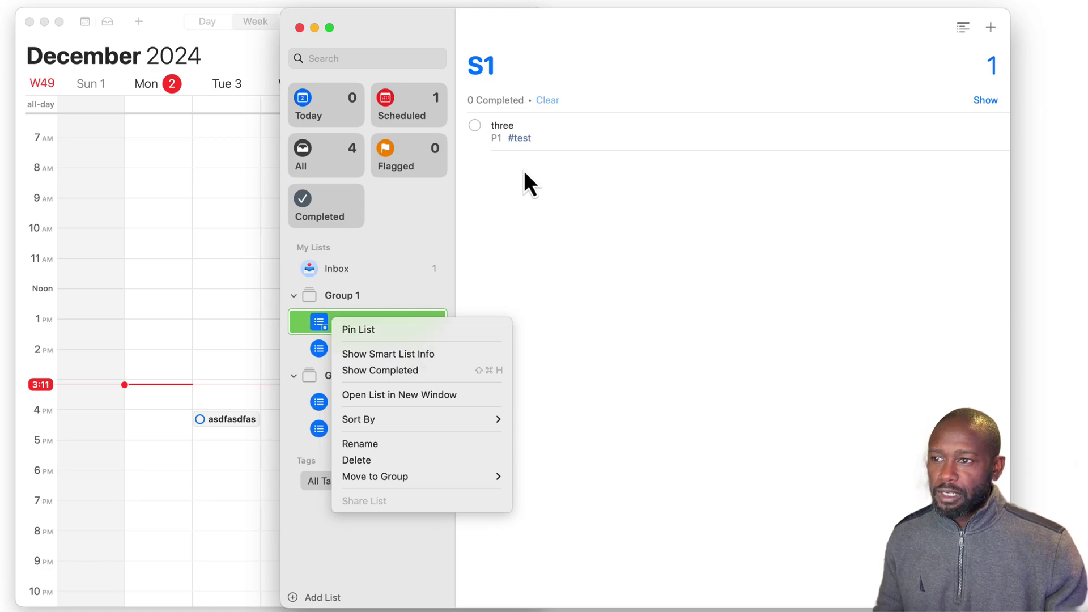
key(Escape)
right_click(372, 322)
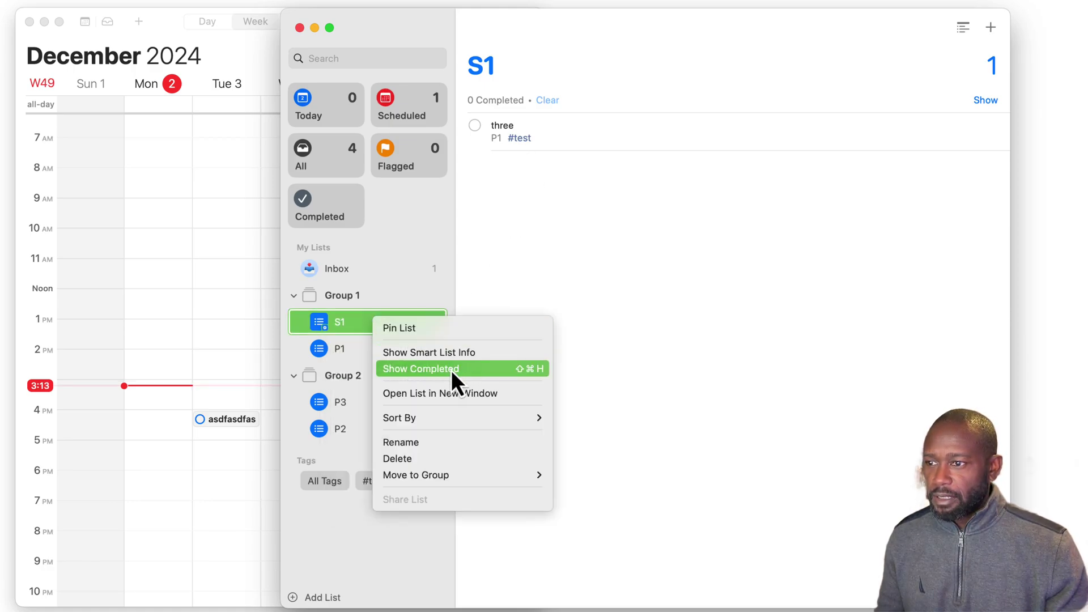
click(444, 352)
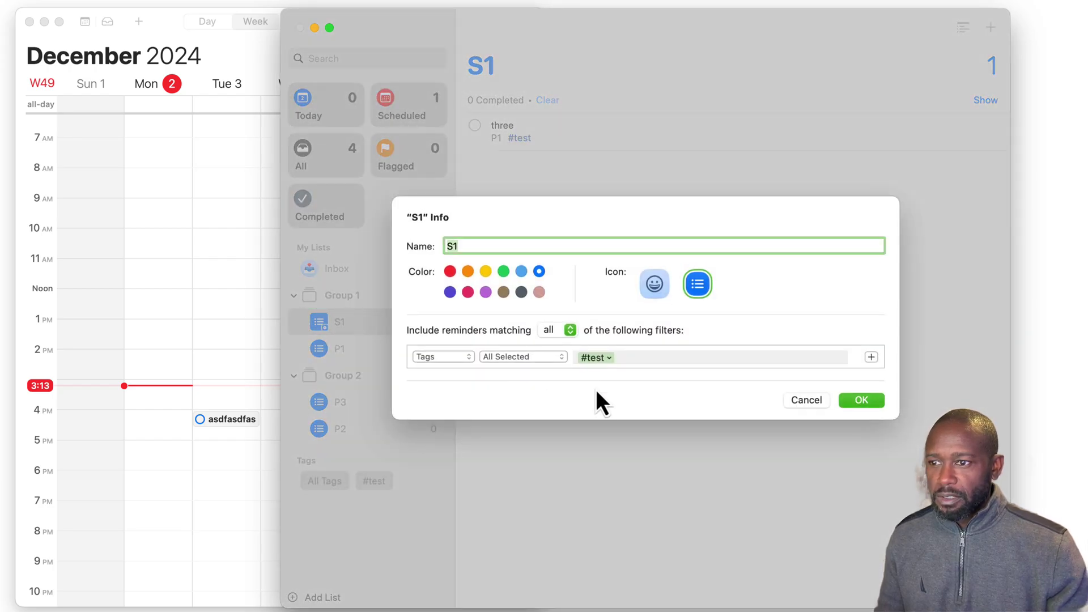
click(811, 401)
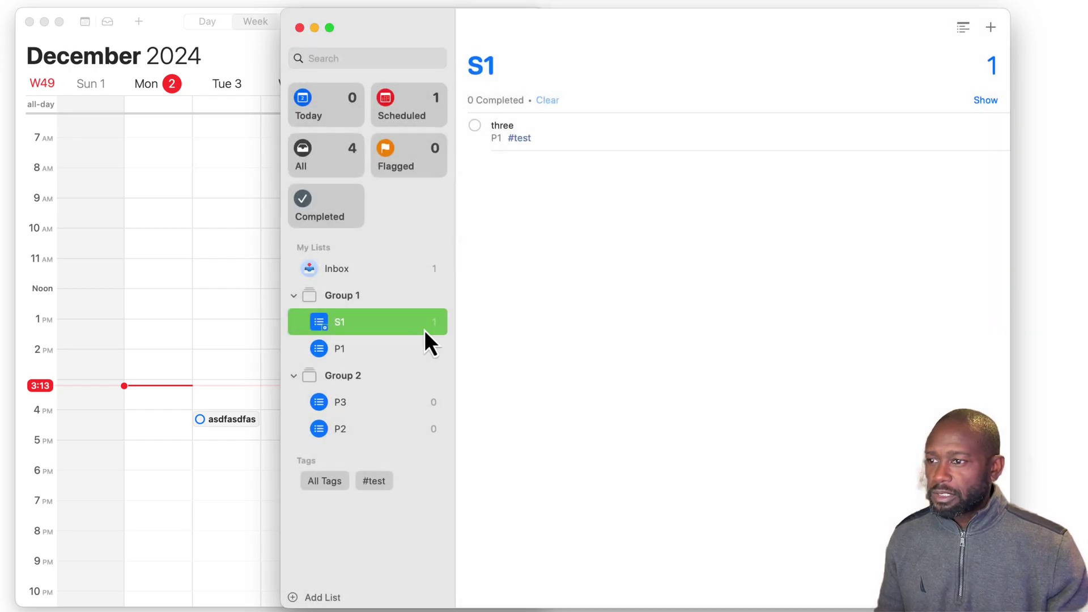
right_click(350, 322)
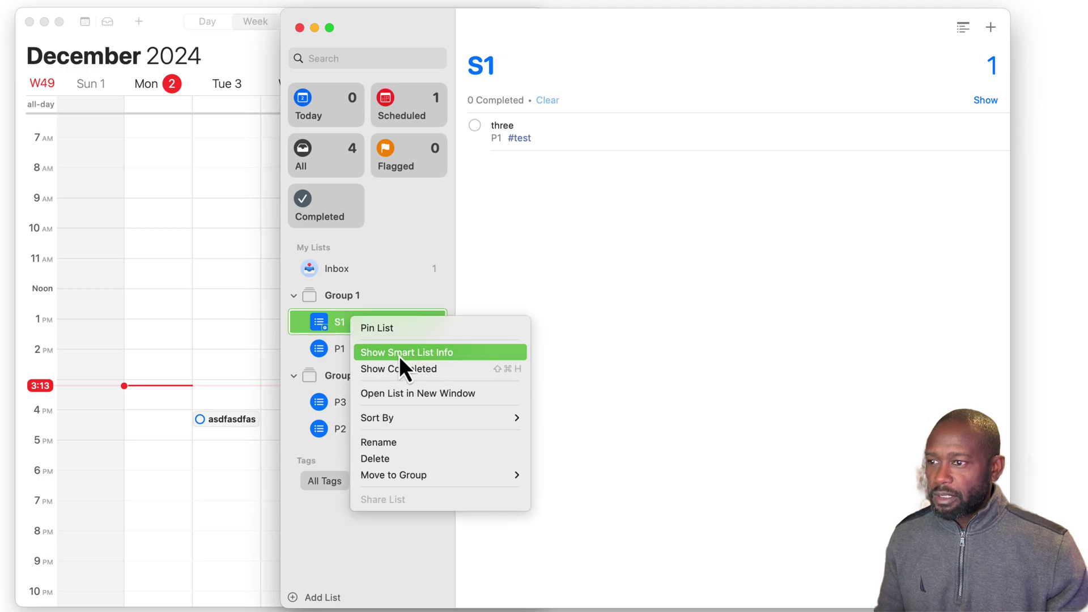
click(440, 355)
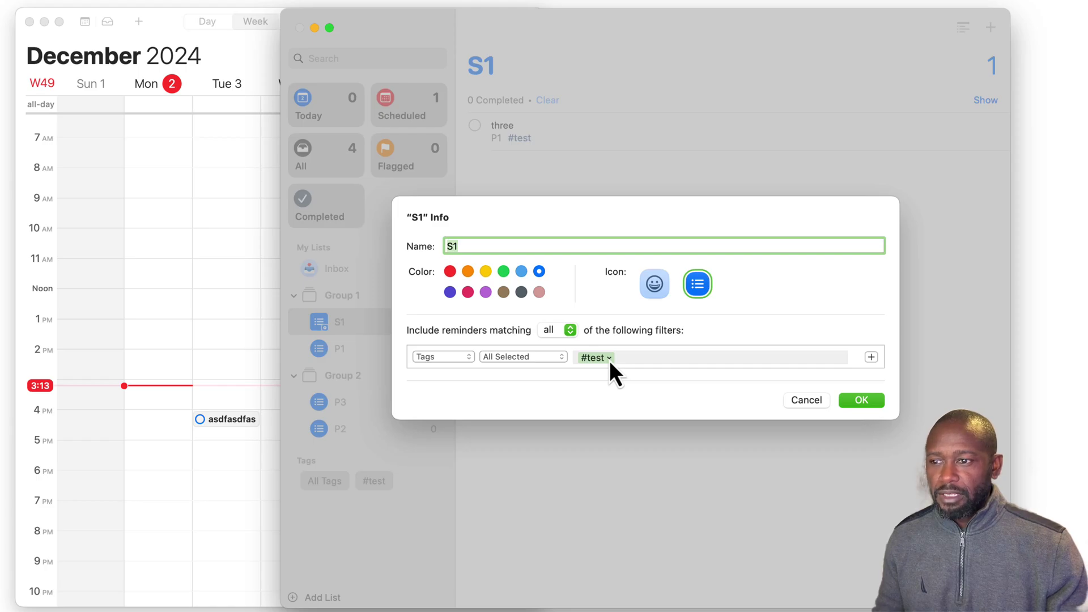
click(812, 402)
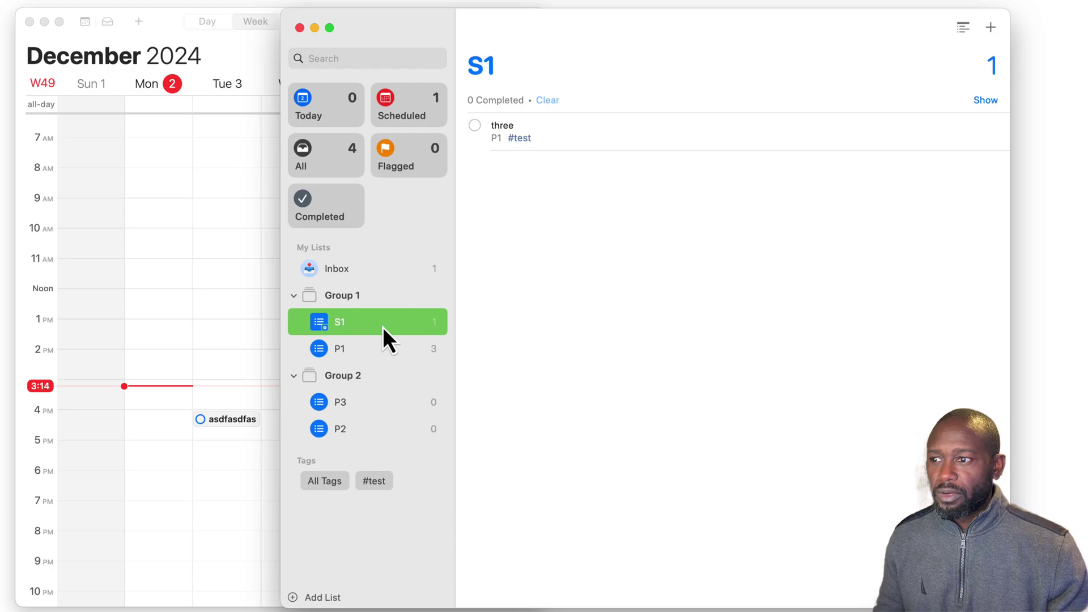
Pin the S1 smart list and the P3, P2 and P1 lists
right_click(338, 324)
click(352, 328)
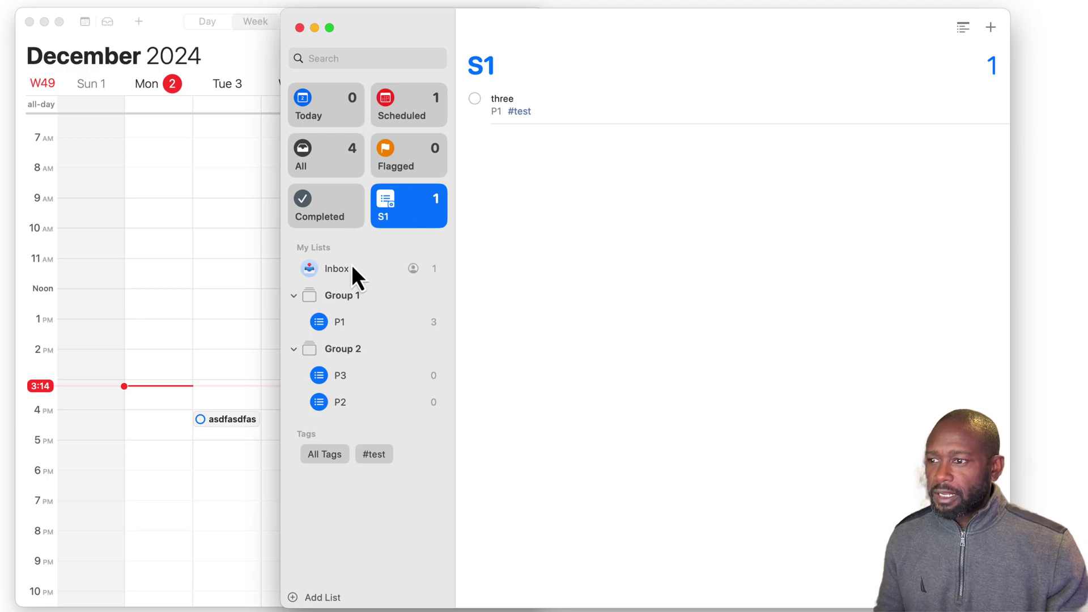
click(349, 375)
right_click(351, 376)
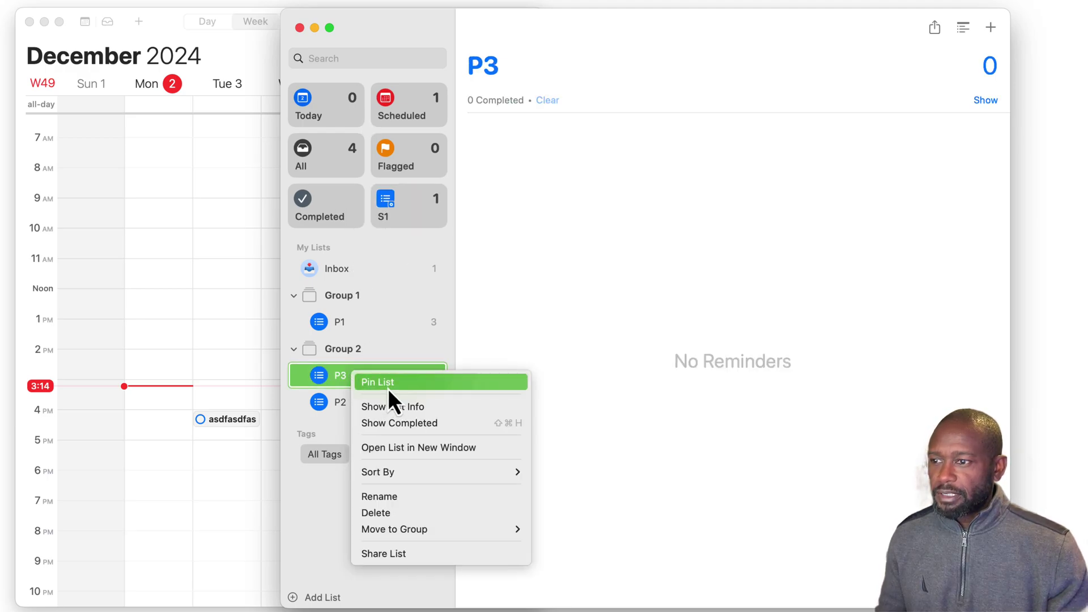
click(387, 385)
right_click(345, 426)
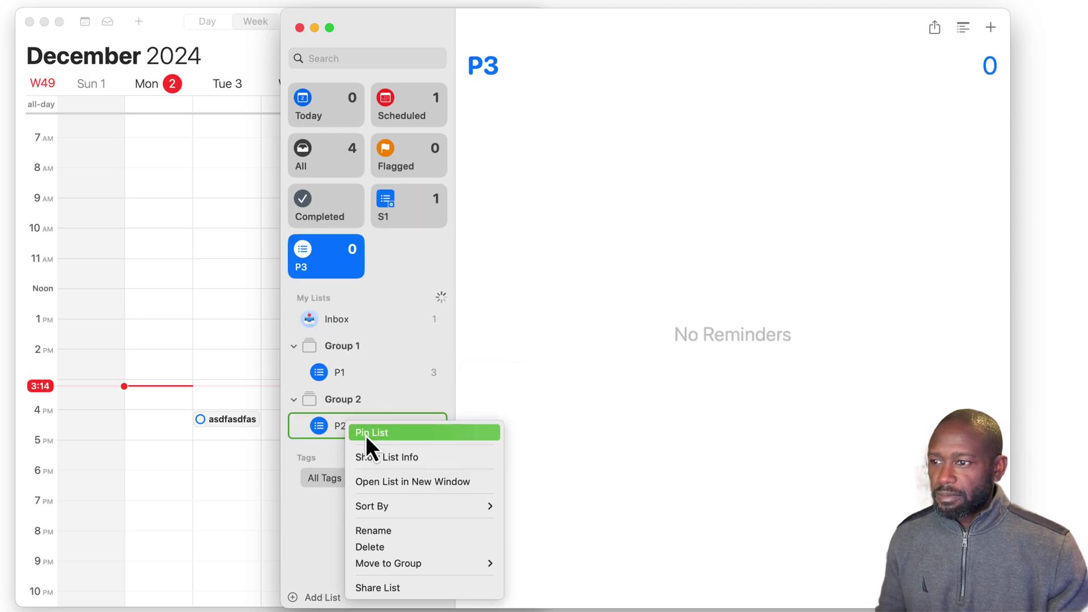
click(366, 435)
right_click(346, 372)
click(359, 381)
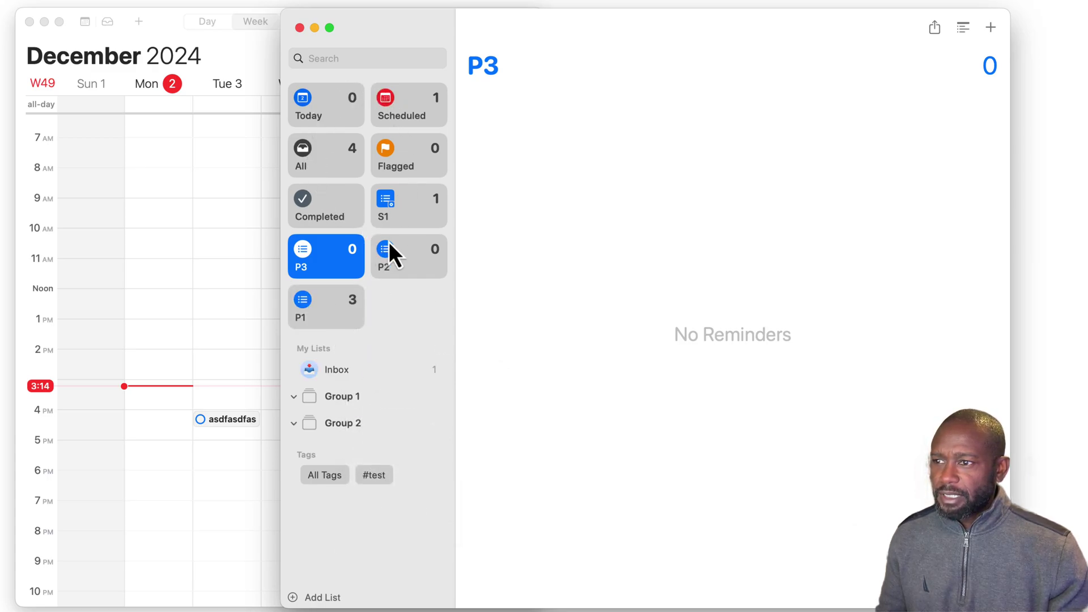
Unpin the P1, P2, P3 and S1 lists
click(294, 396)
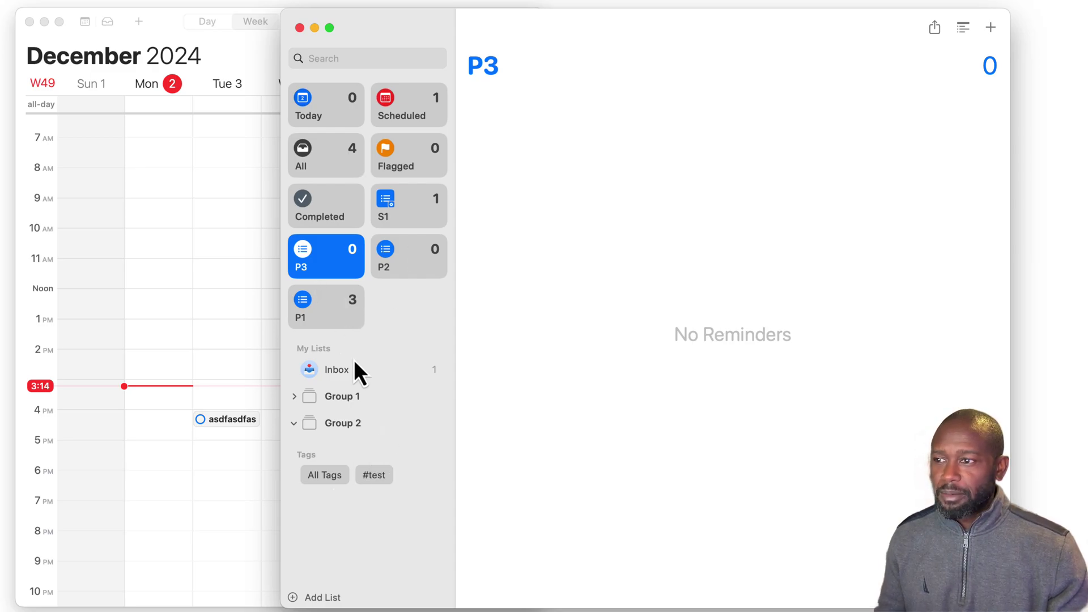
right_click(345, 304)
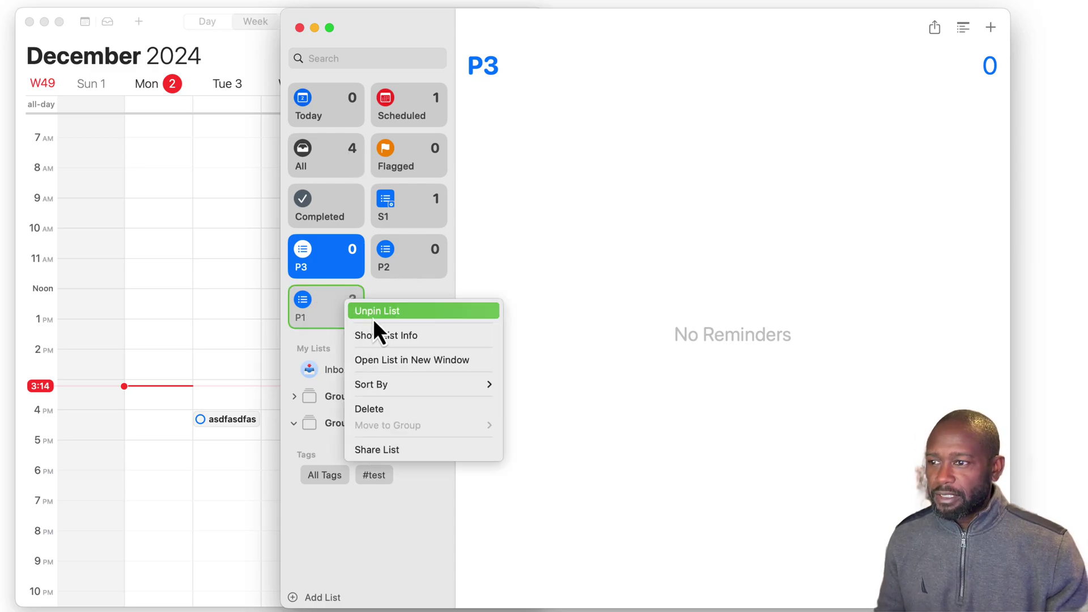
click(376, 316)
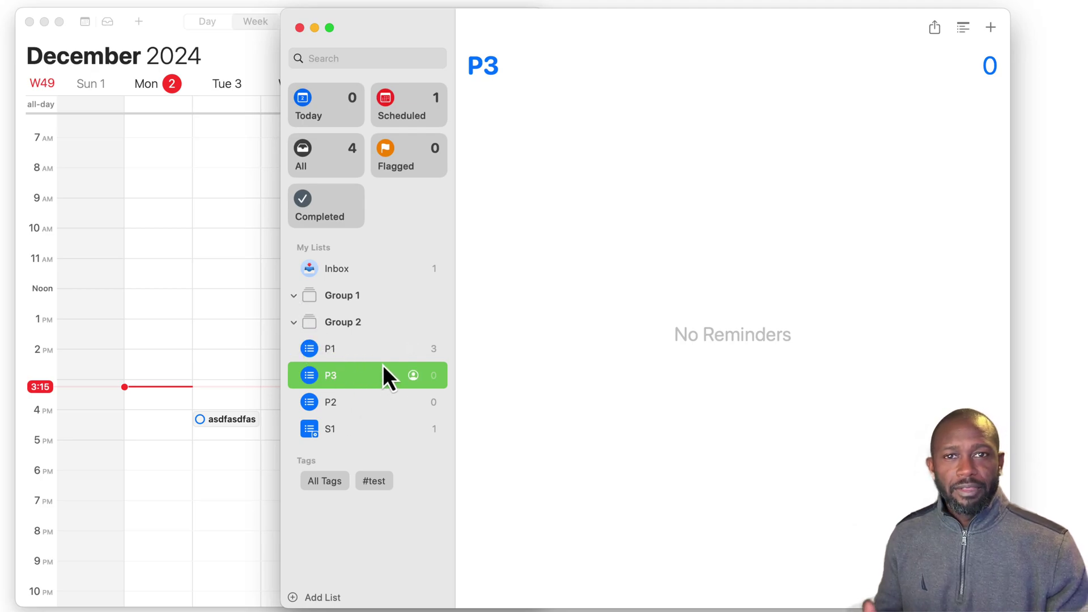
Place P1 and S1 in Group 1 and P2 and P3 in Group 2, and pin the S1 smart list
drag(321, 348, 362, 302)
drag(317, 376, 345, 353)
drag(317, 403, 342, 352)
drag(311, 431, 359, 304)
right_click(347, 323)
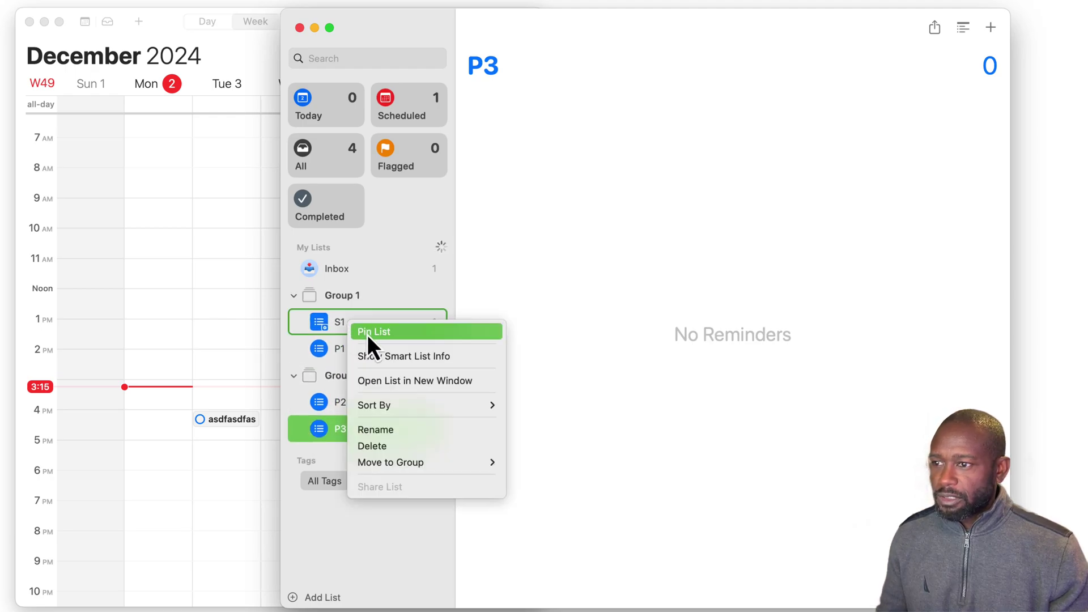
click(367, 333)
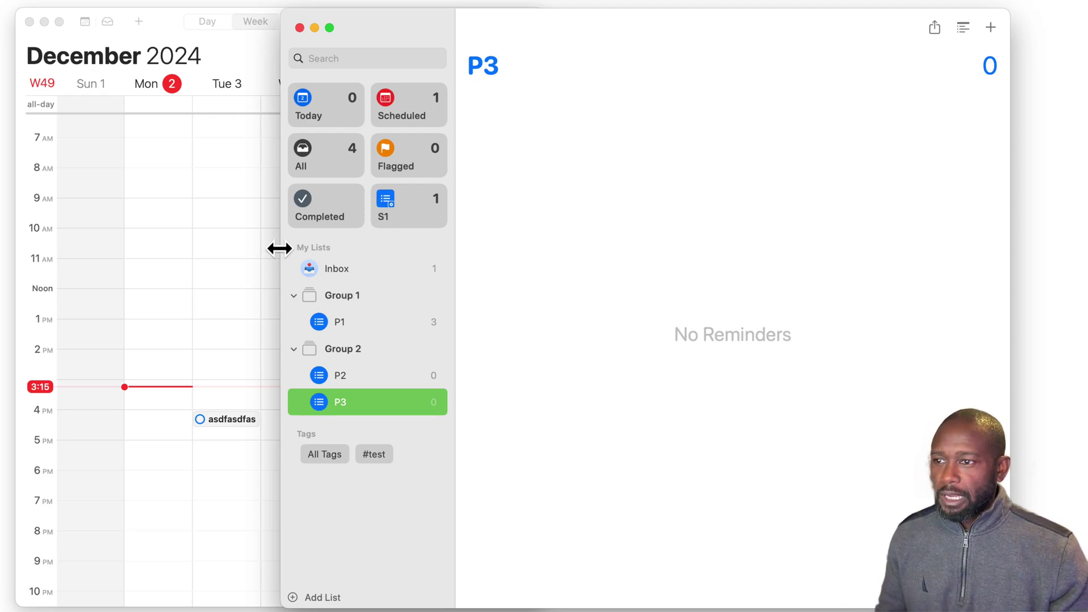
Narrow the Reminders window to uncover the calendar and schedule reminder three in P1 for 12/02/2024 at 4:00 PM
drag(281, 246, 546, 231)
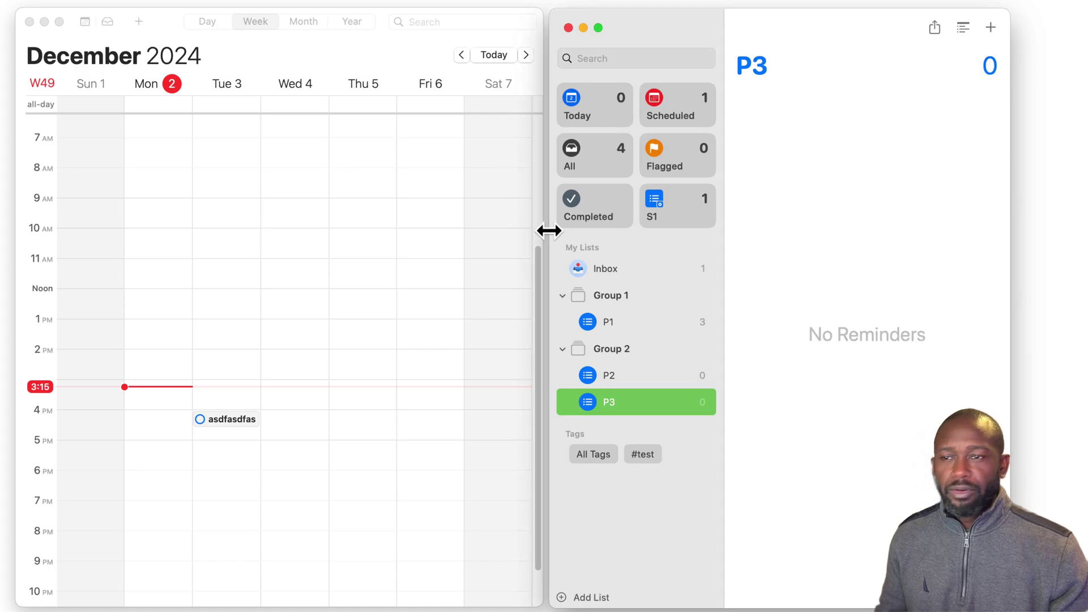
click(615, 322)
click(789, 158)
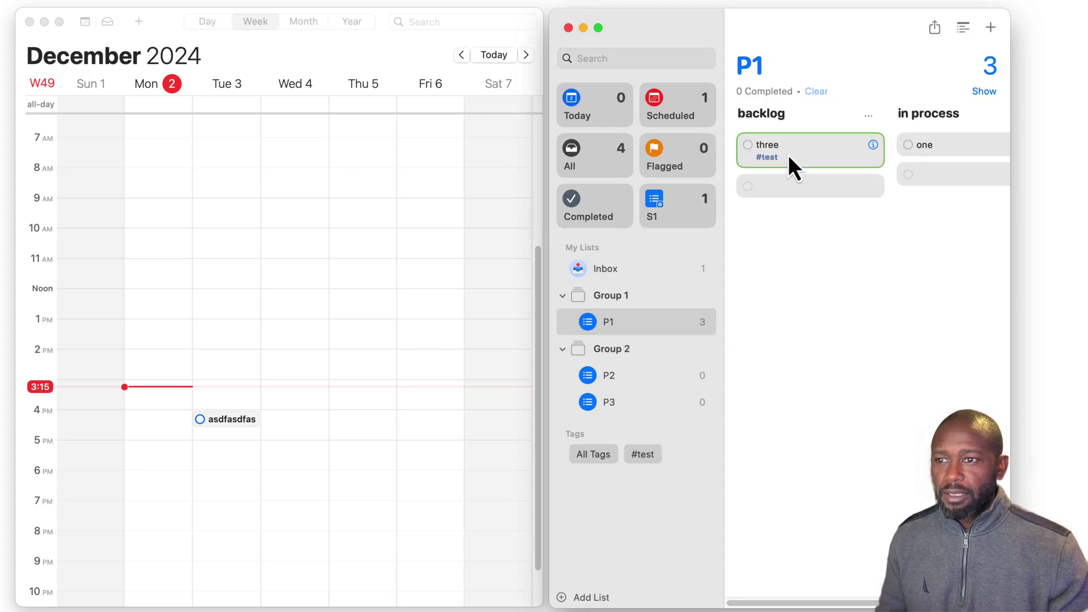
click(872, 144)
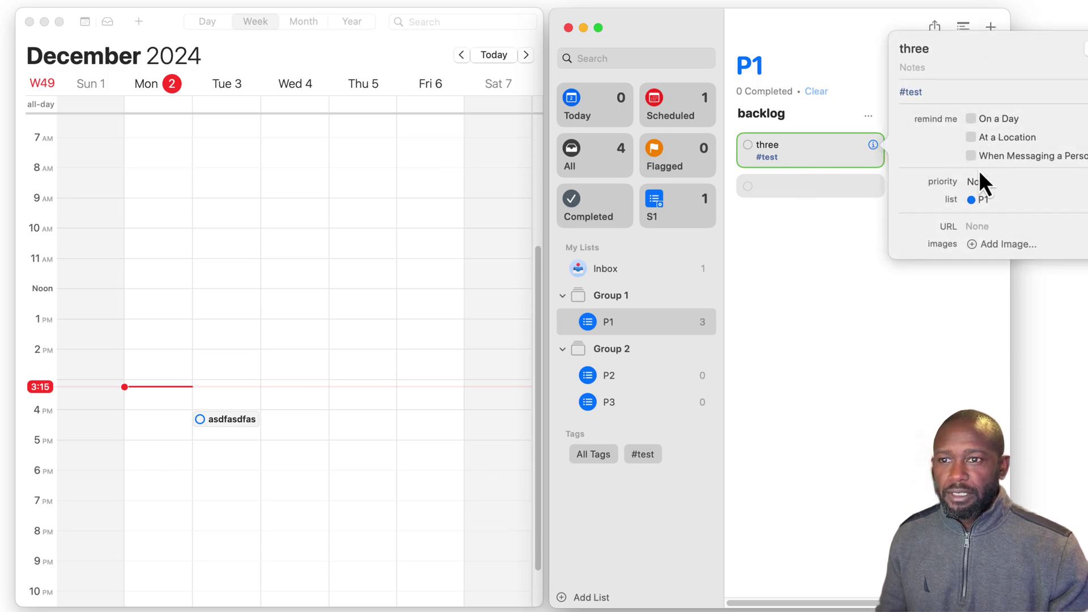
click(971, 119)
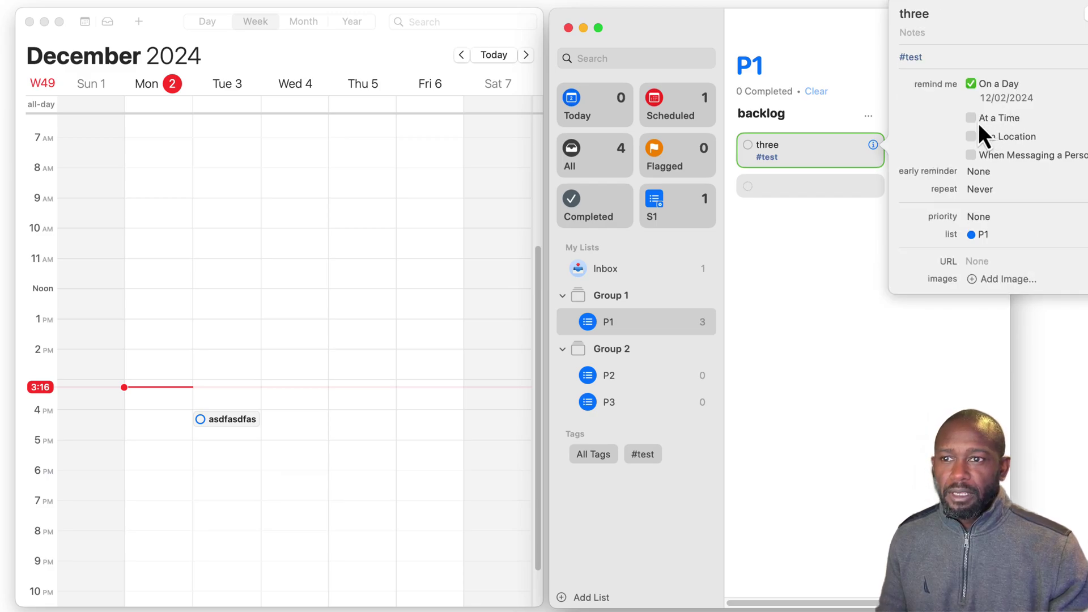
click(971, 117)
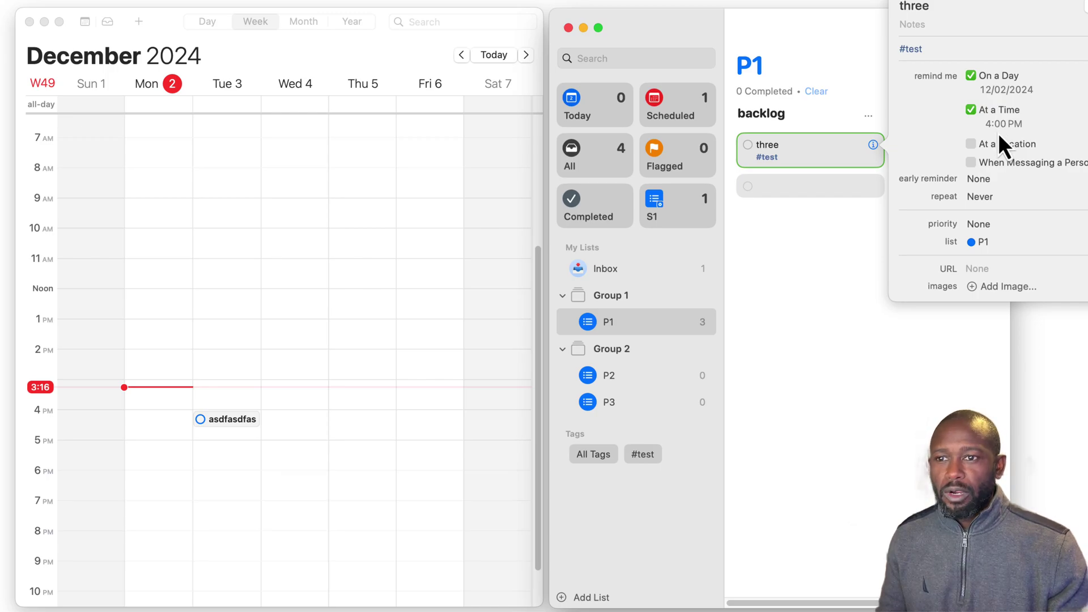
click(828, 253)
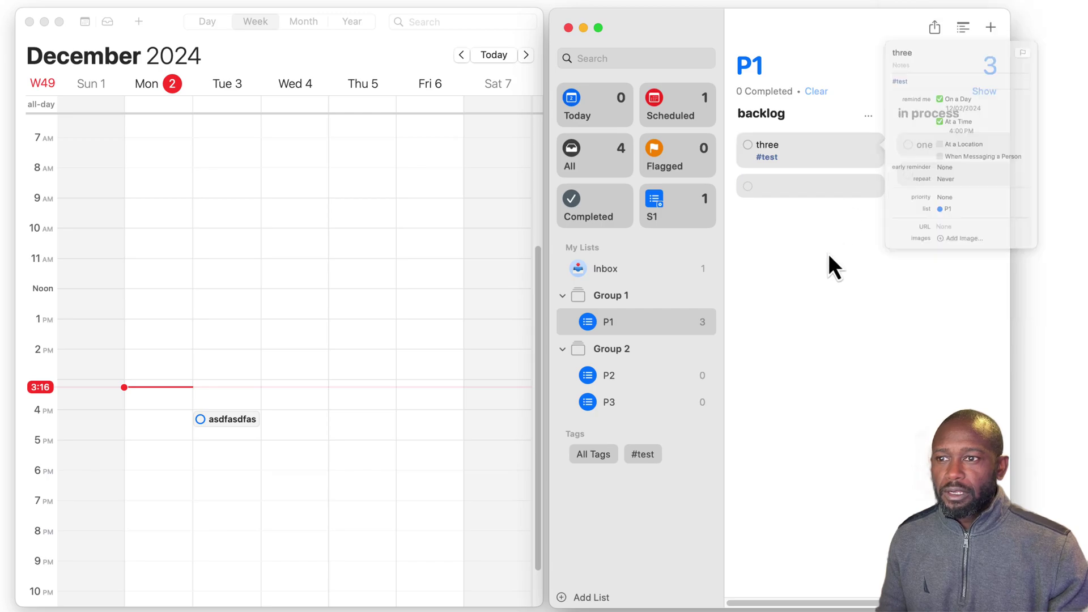
click(159, 422)
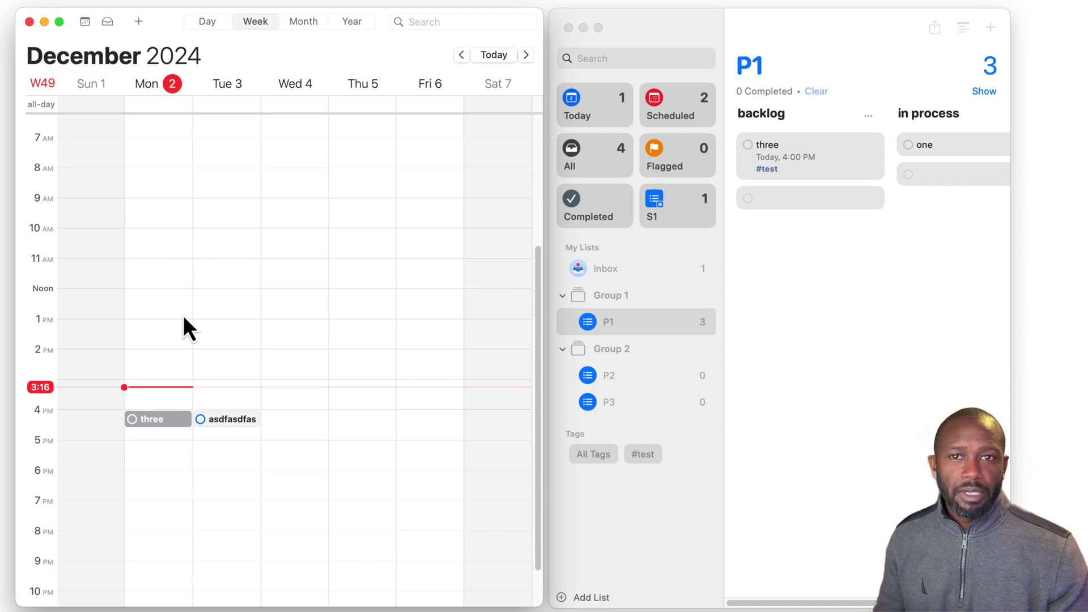
Switch to TickTick and examine the view choices of its calendar, including Multi-Day and Multi-Week
click(748, 74)
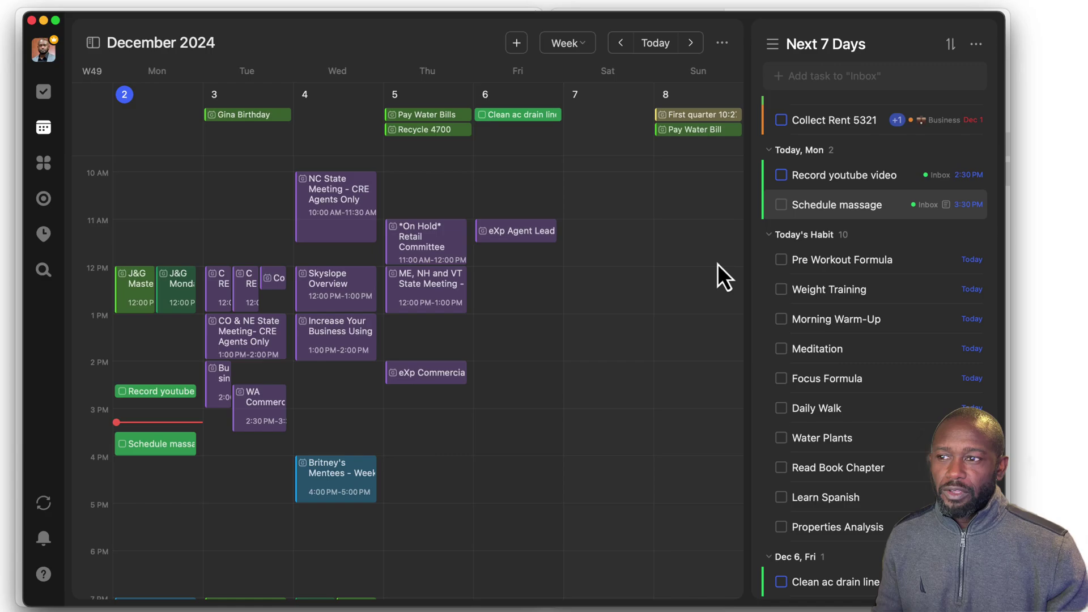
click(578, 45)
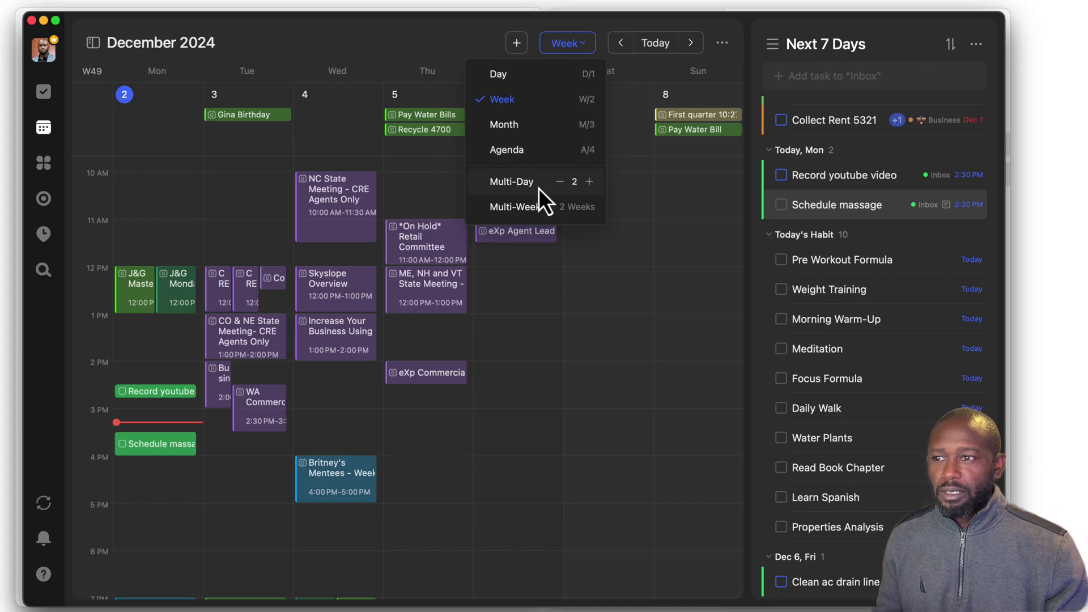
mouse_move(531, 191)
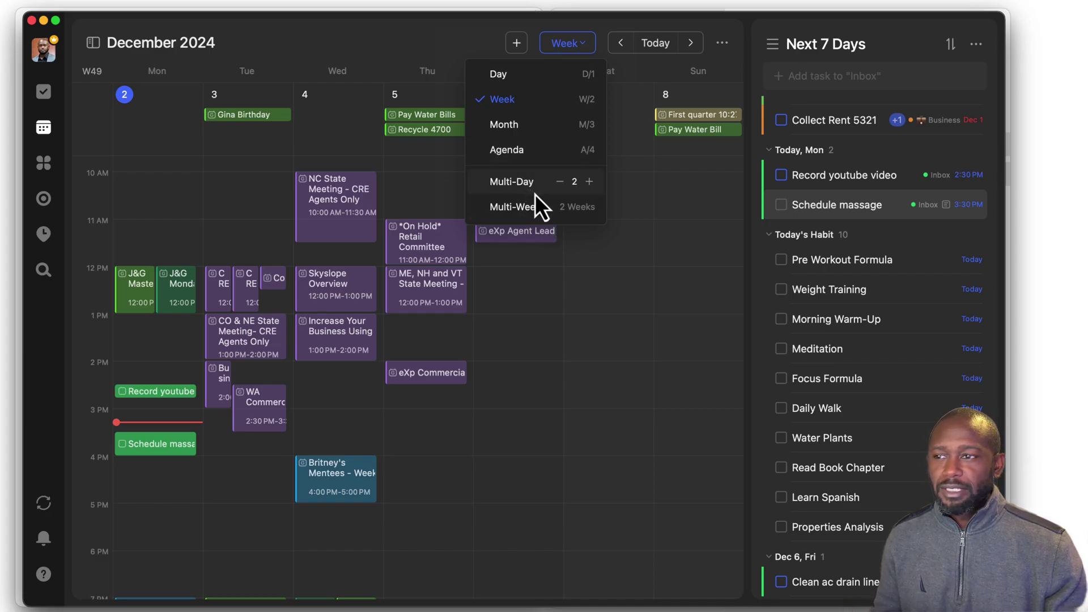
click(448, 38)
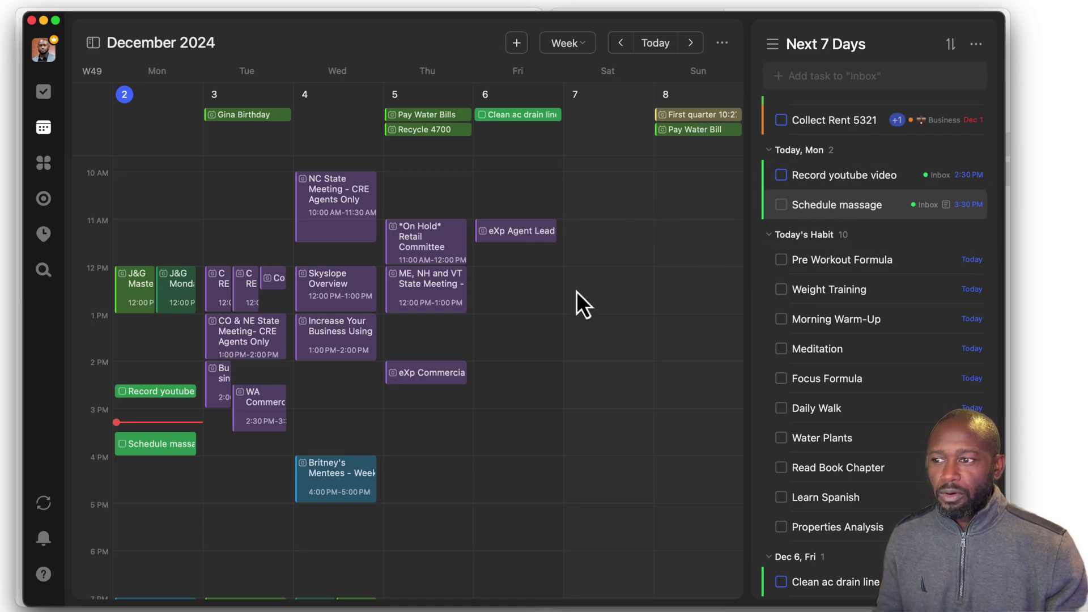
Reschedule the Schedule massage task to Thursday, December 5 at 3:00 PM and minimize TickTick to return to Apple Calendar and Reminders
drag(152, 442, 433, 426)
click(517, 420)
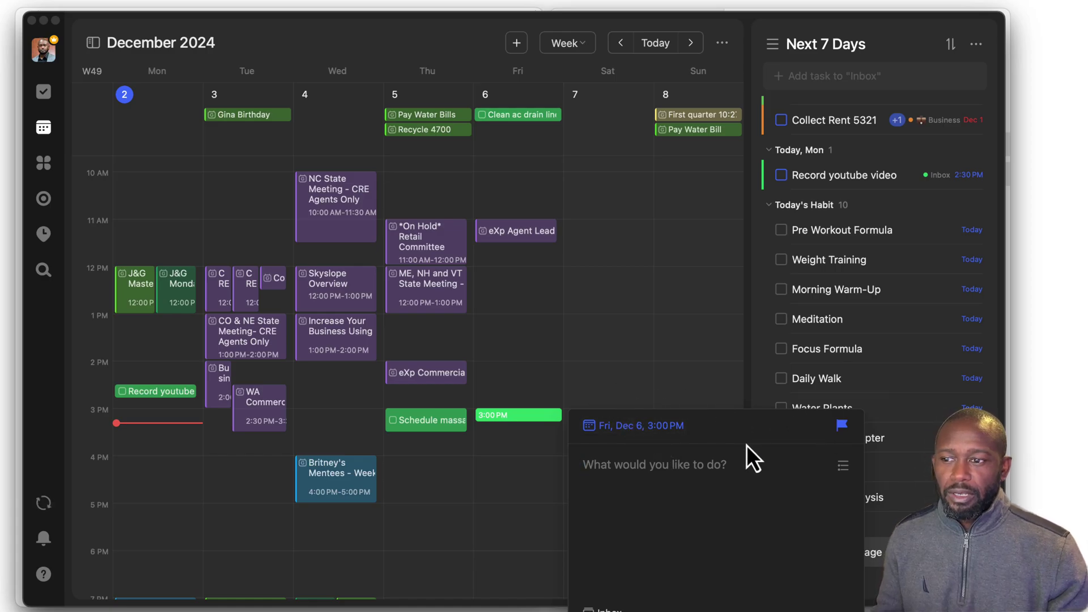
click(546, 420)
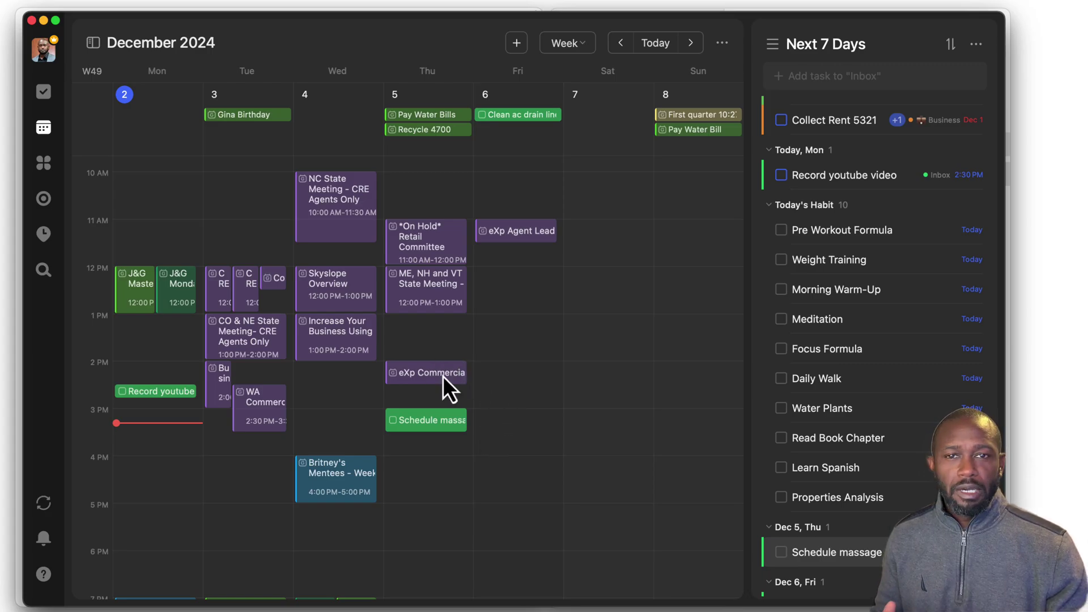
click(44, 21)
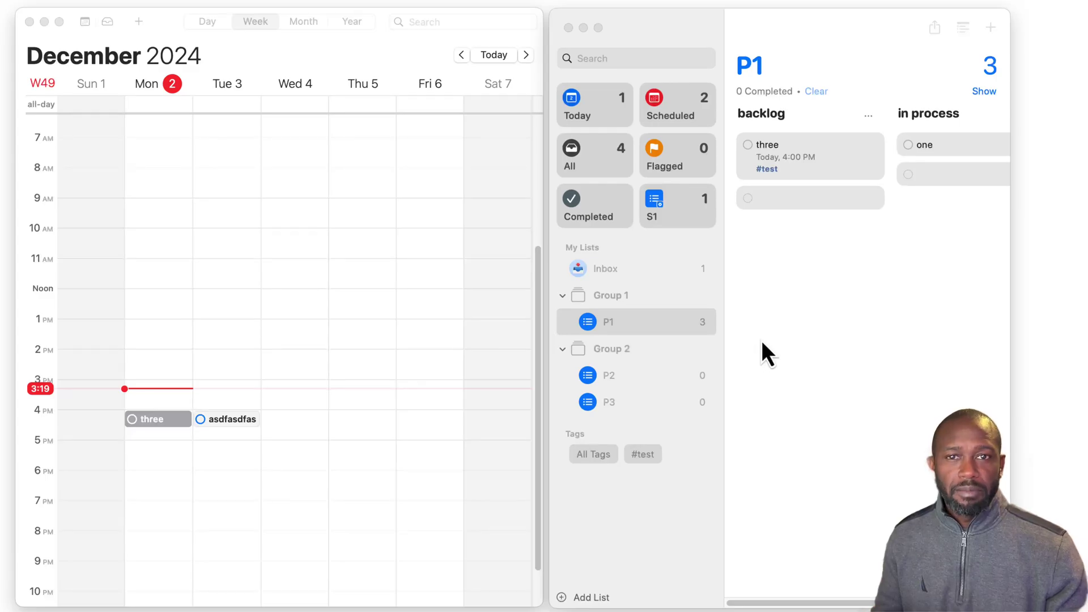